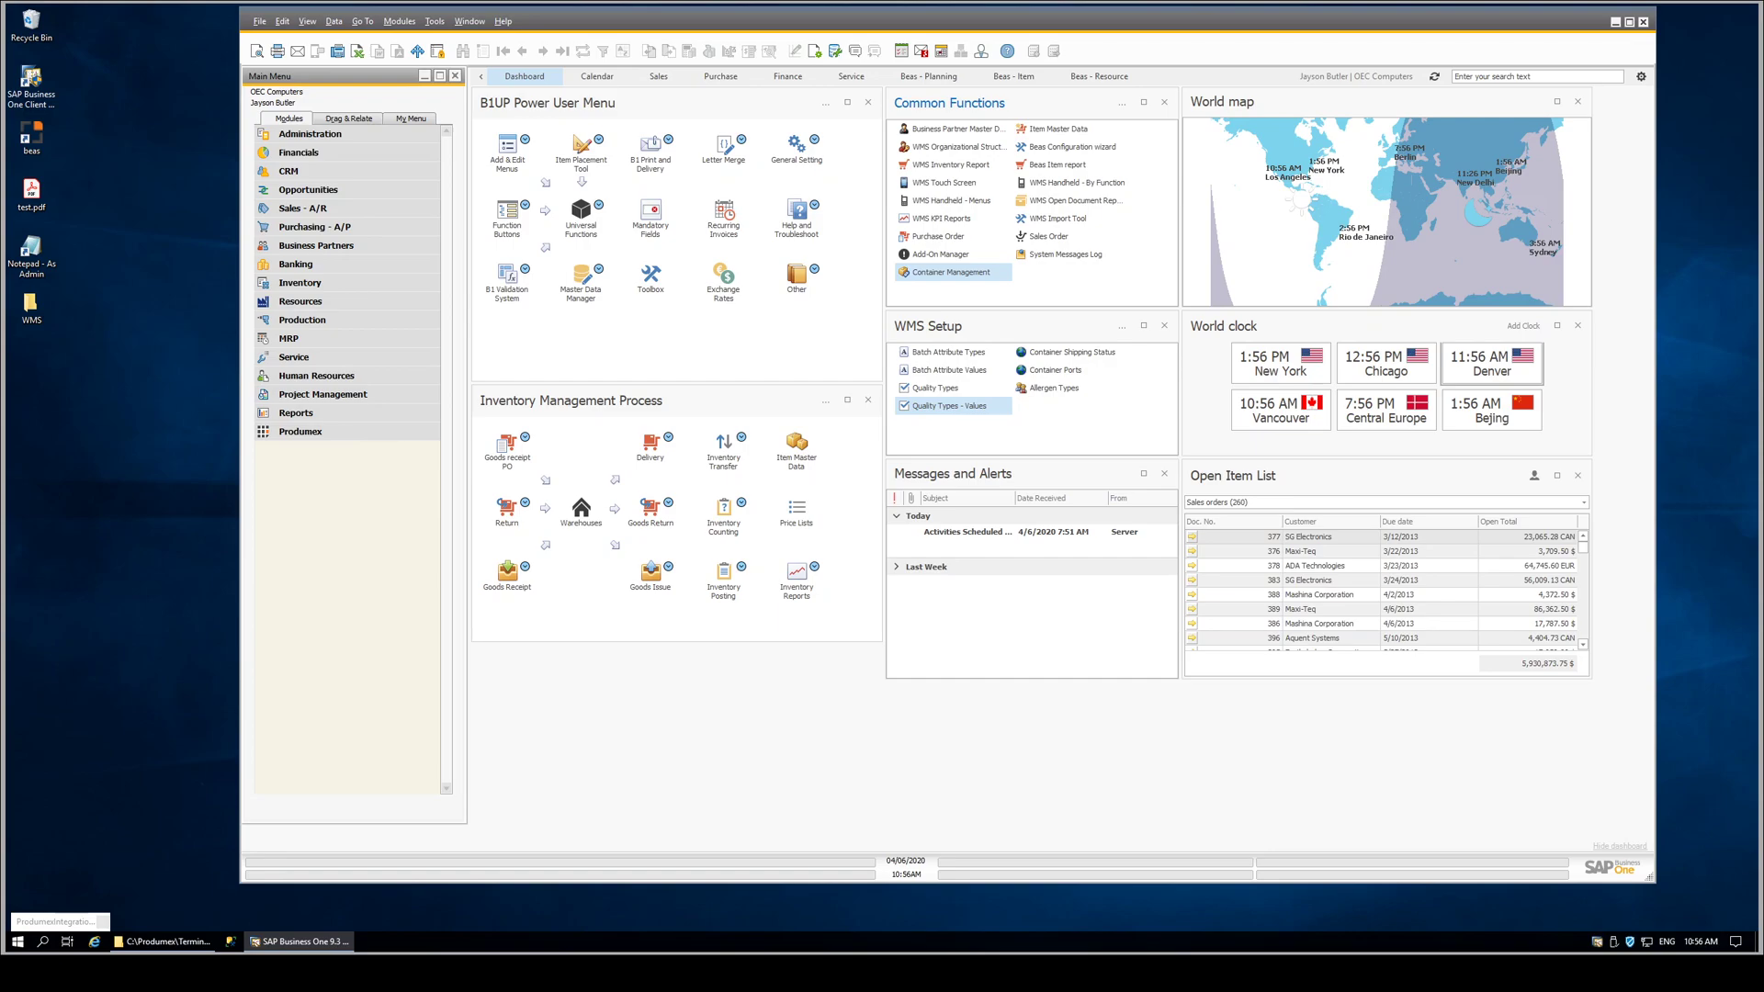
Browse the default PMX forms list and dismiss it without opening a form.
{"action": "left_click", "coordinate": [434, 22]}
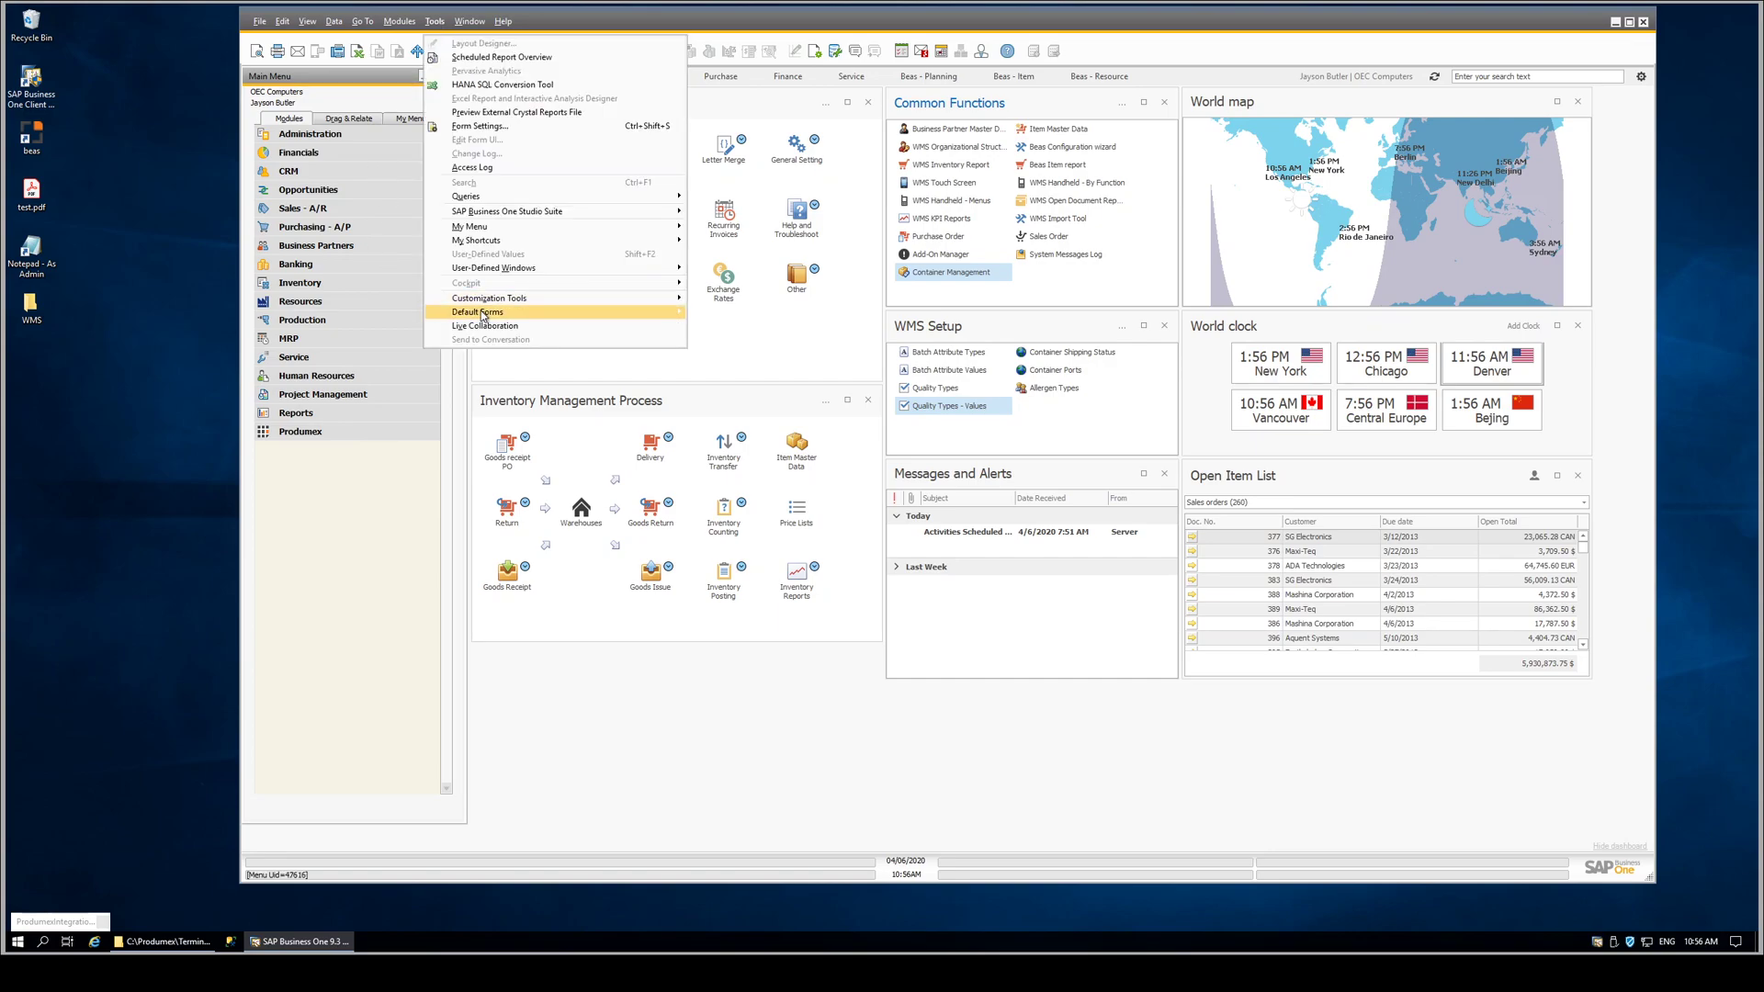
{"action": "mouse_move", "coordinate": [483, 314]}
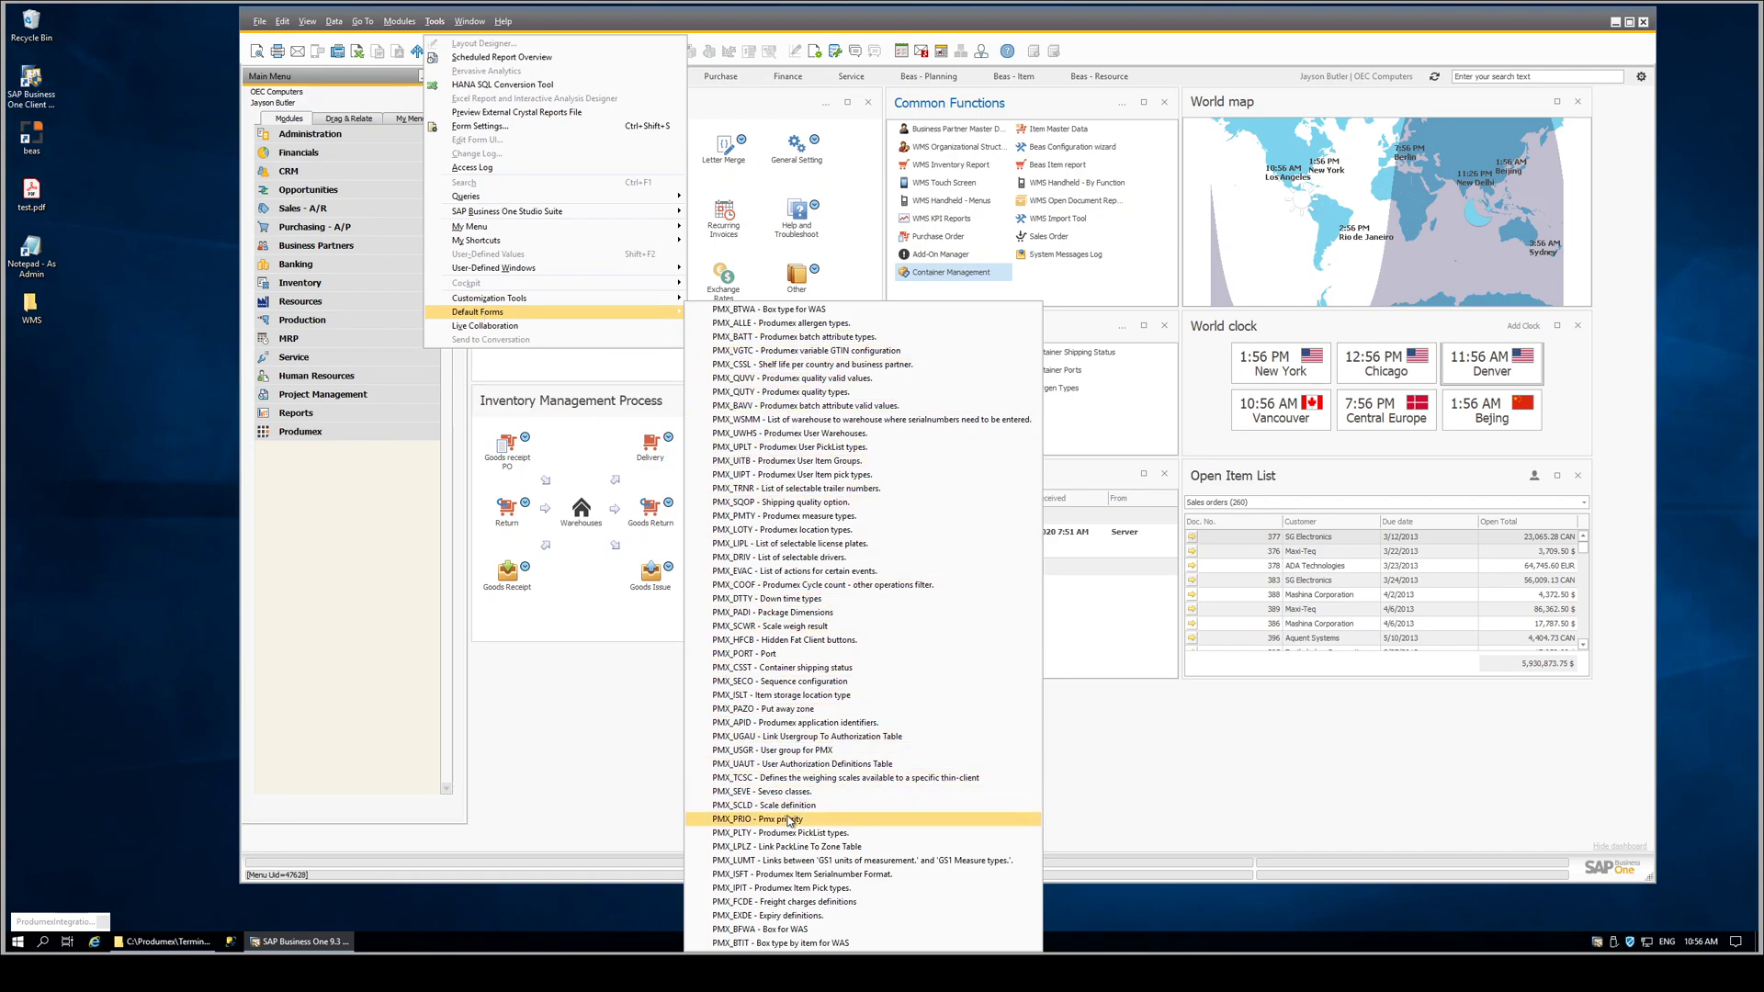
{"action": "left_click", "coordinate": [1075, 329]}
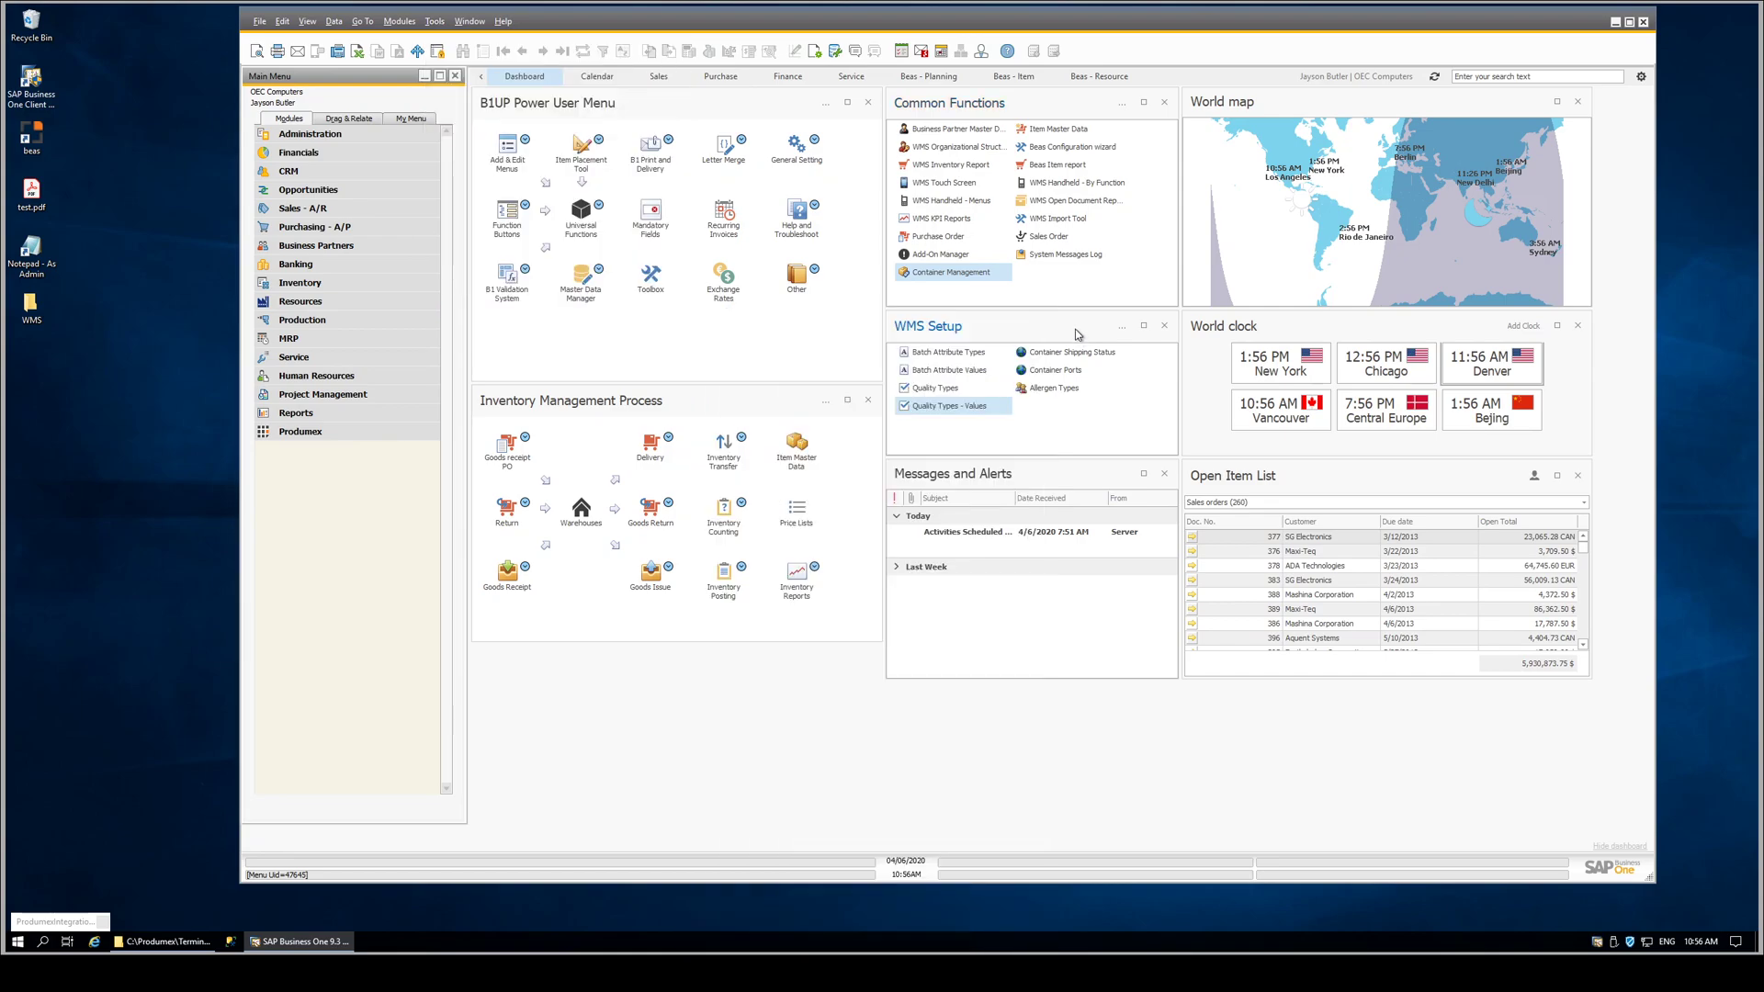
View Batch Attribute Types and Valid Values, cancel both, then open Universal Function Configuration.
{"action": "left_click", "coordinate": [948, 355]}
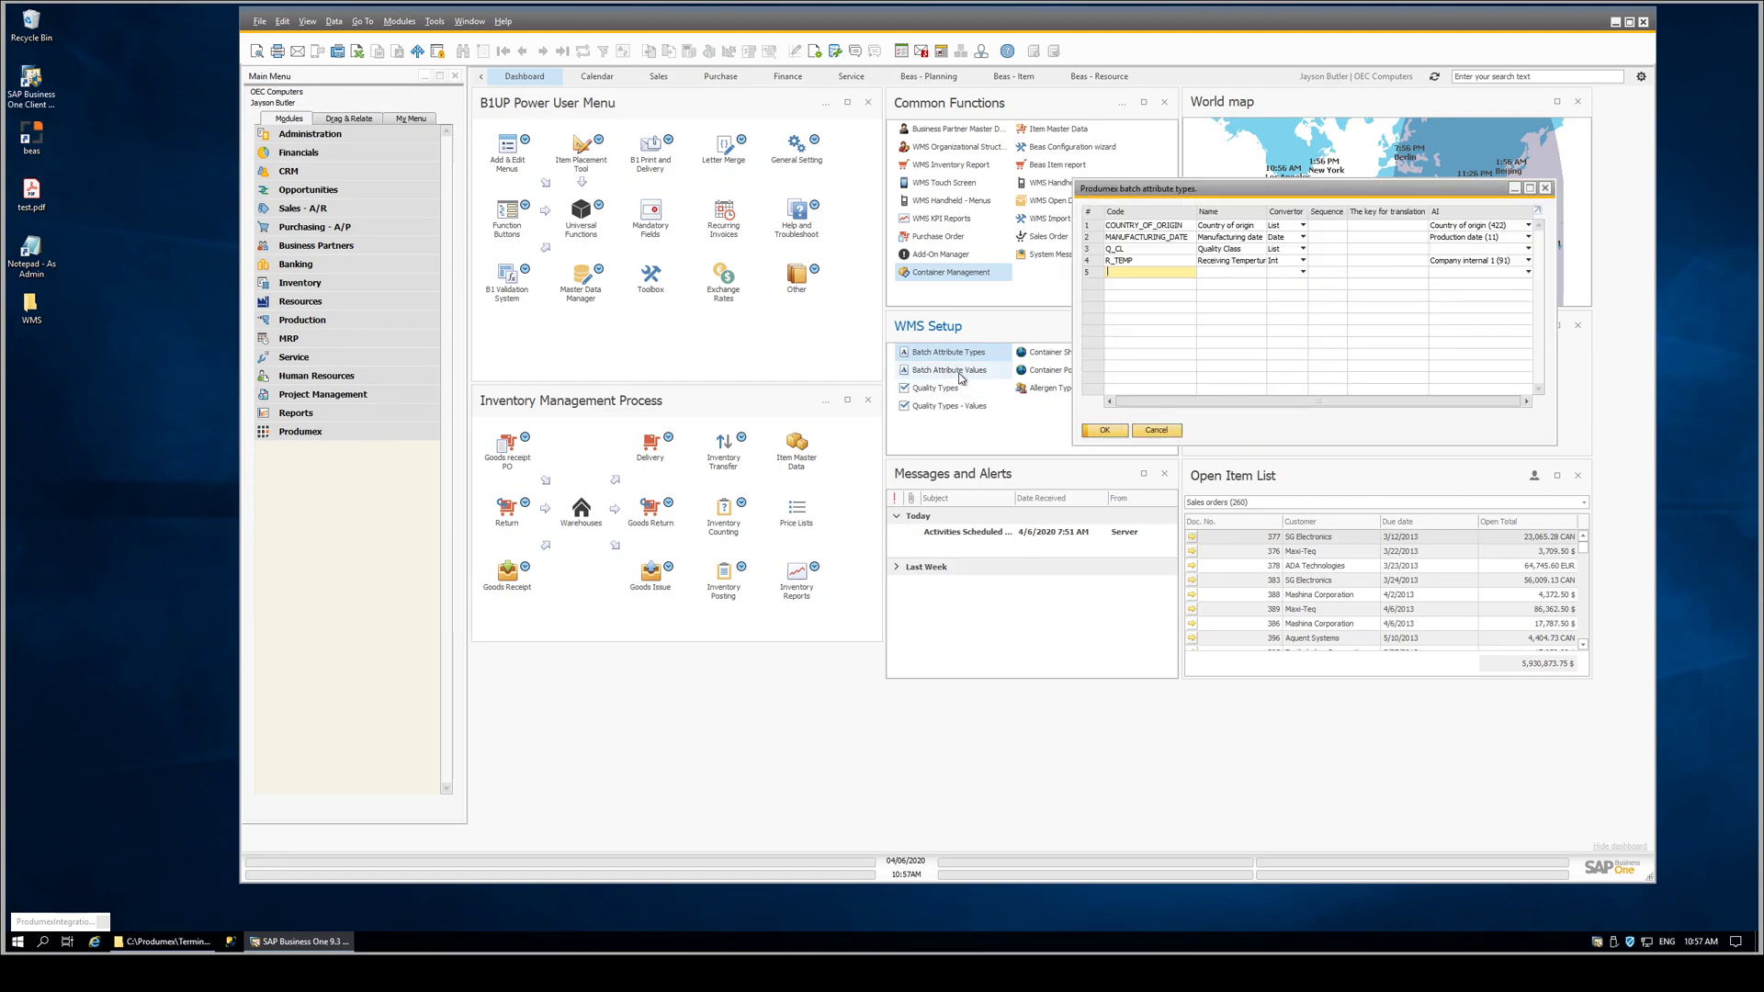
{"action": "left_click", "coordinate": [961, 372]}
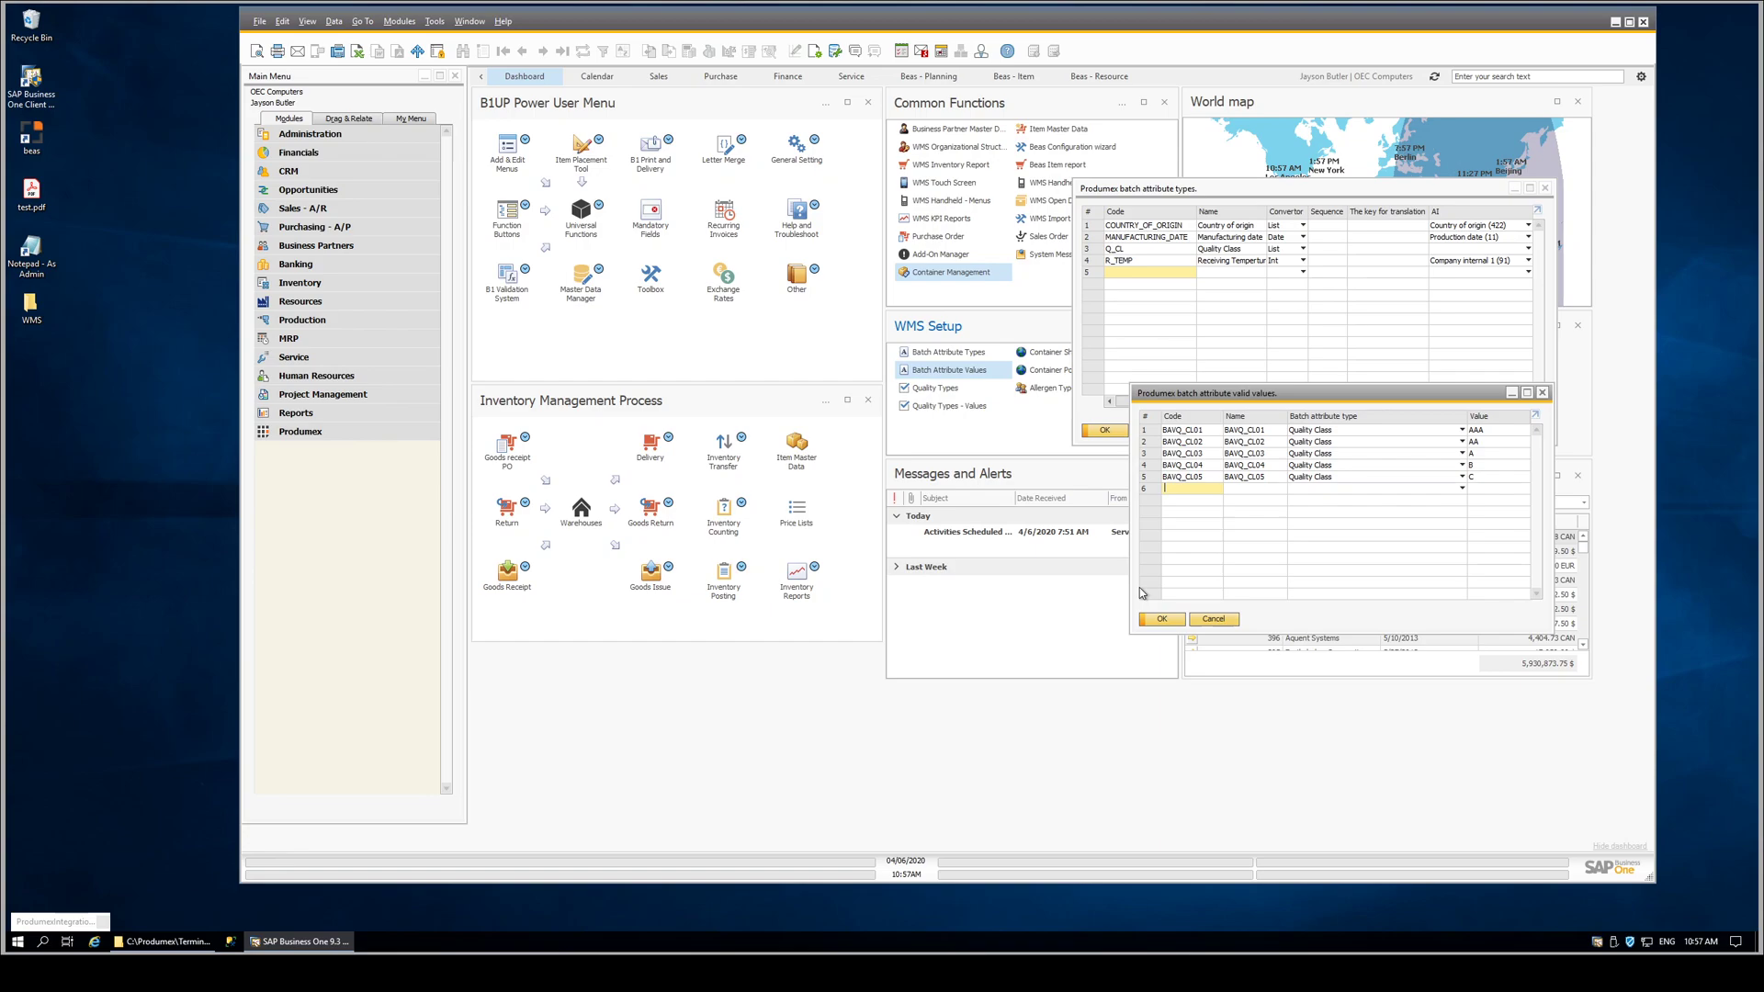
{"action": "left_click", "coordinate": [1213, 621]}
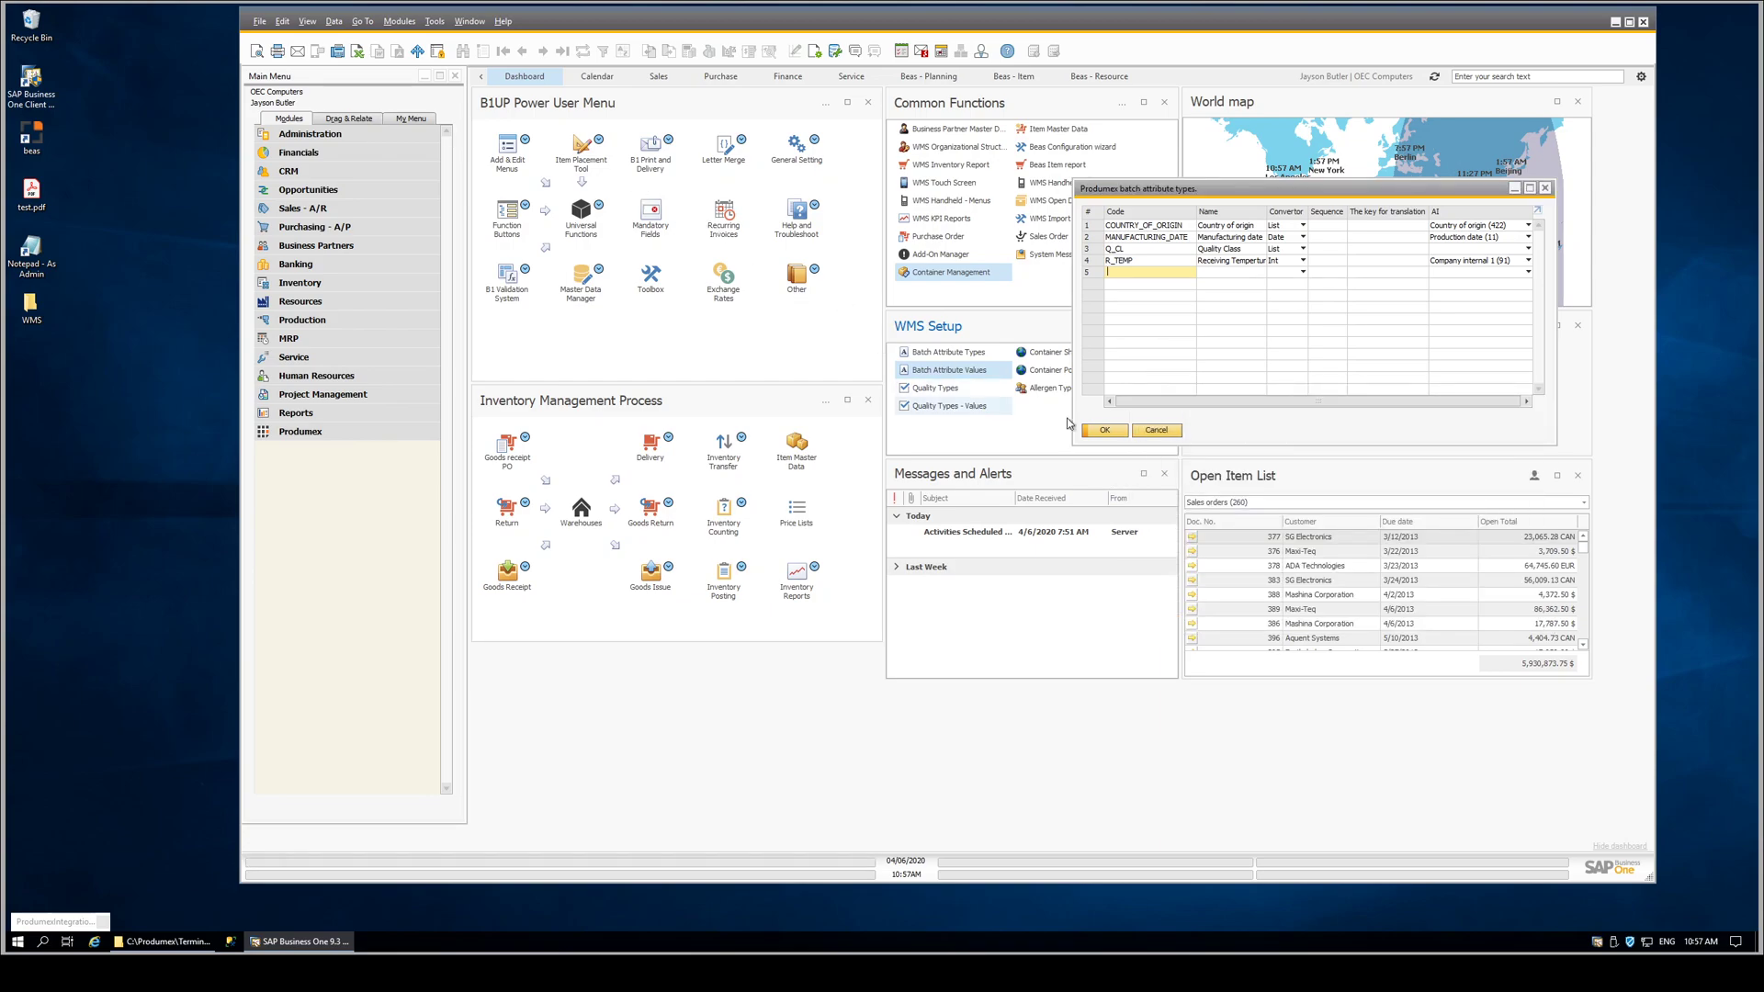
{"action": "left_click", "coordinate": [1158, 433]}
{"action": "left_click", "coordinate": [581, 220]}
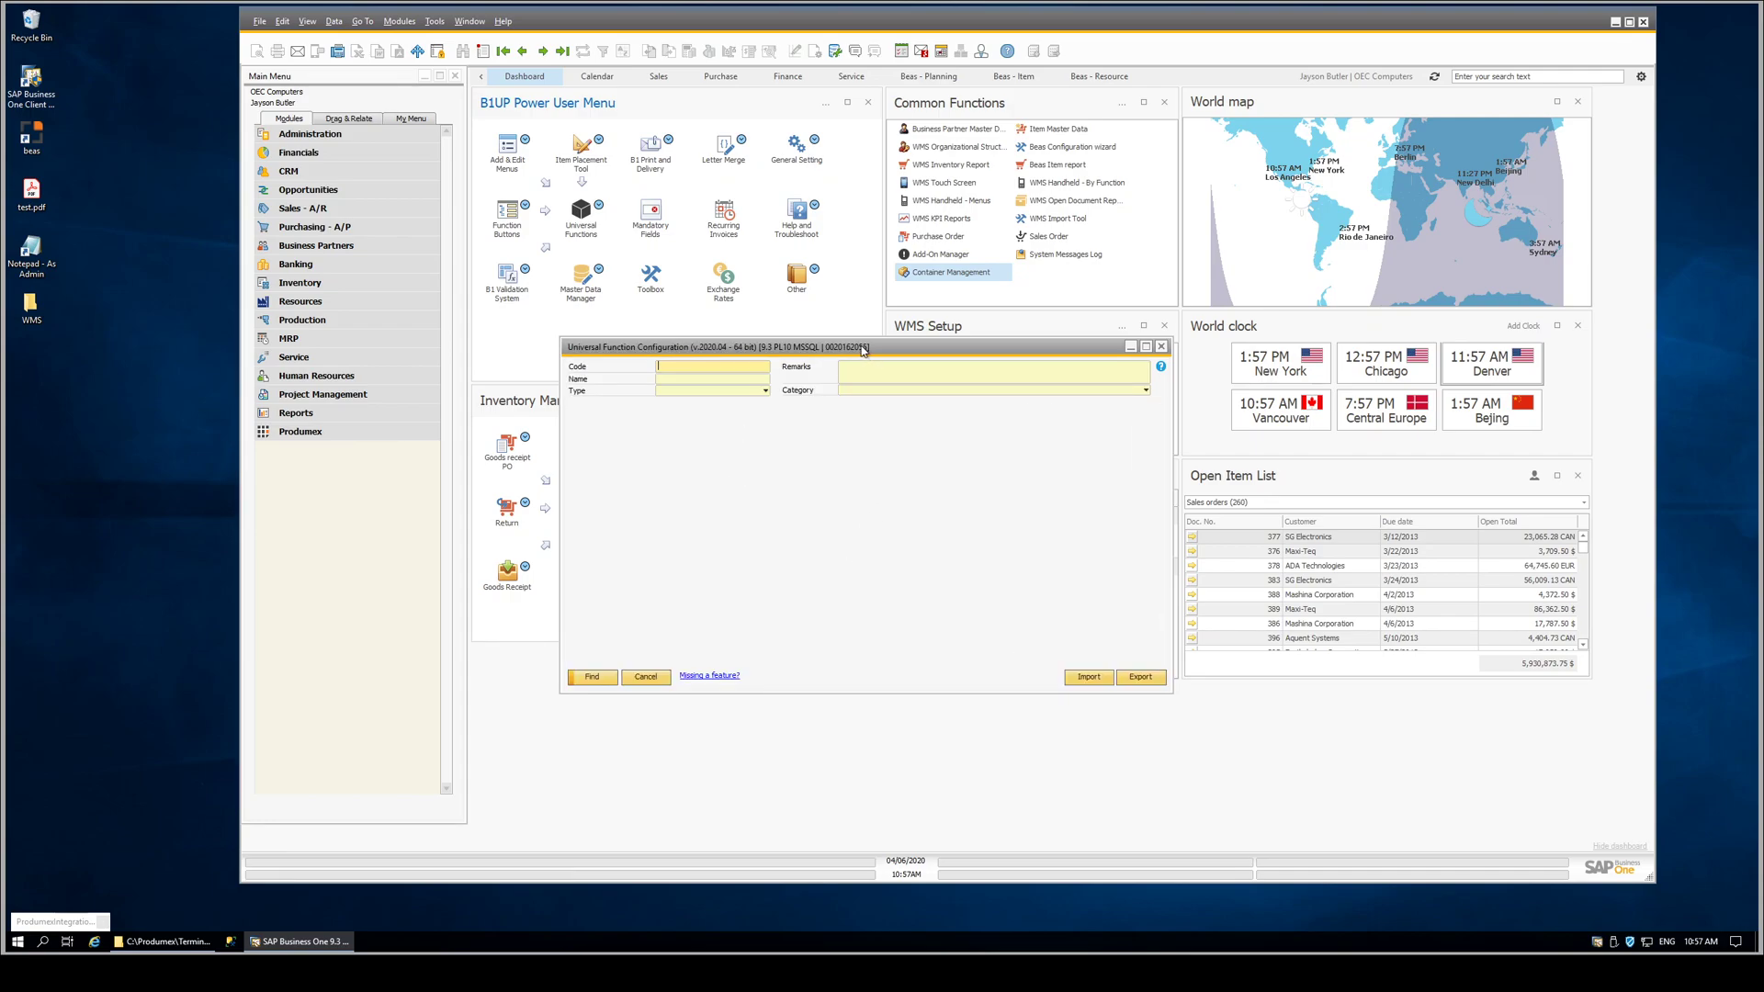
{"action": "left_click_drag", "start_coordinate": [863, 350], "coordinate": [744, 449]}
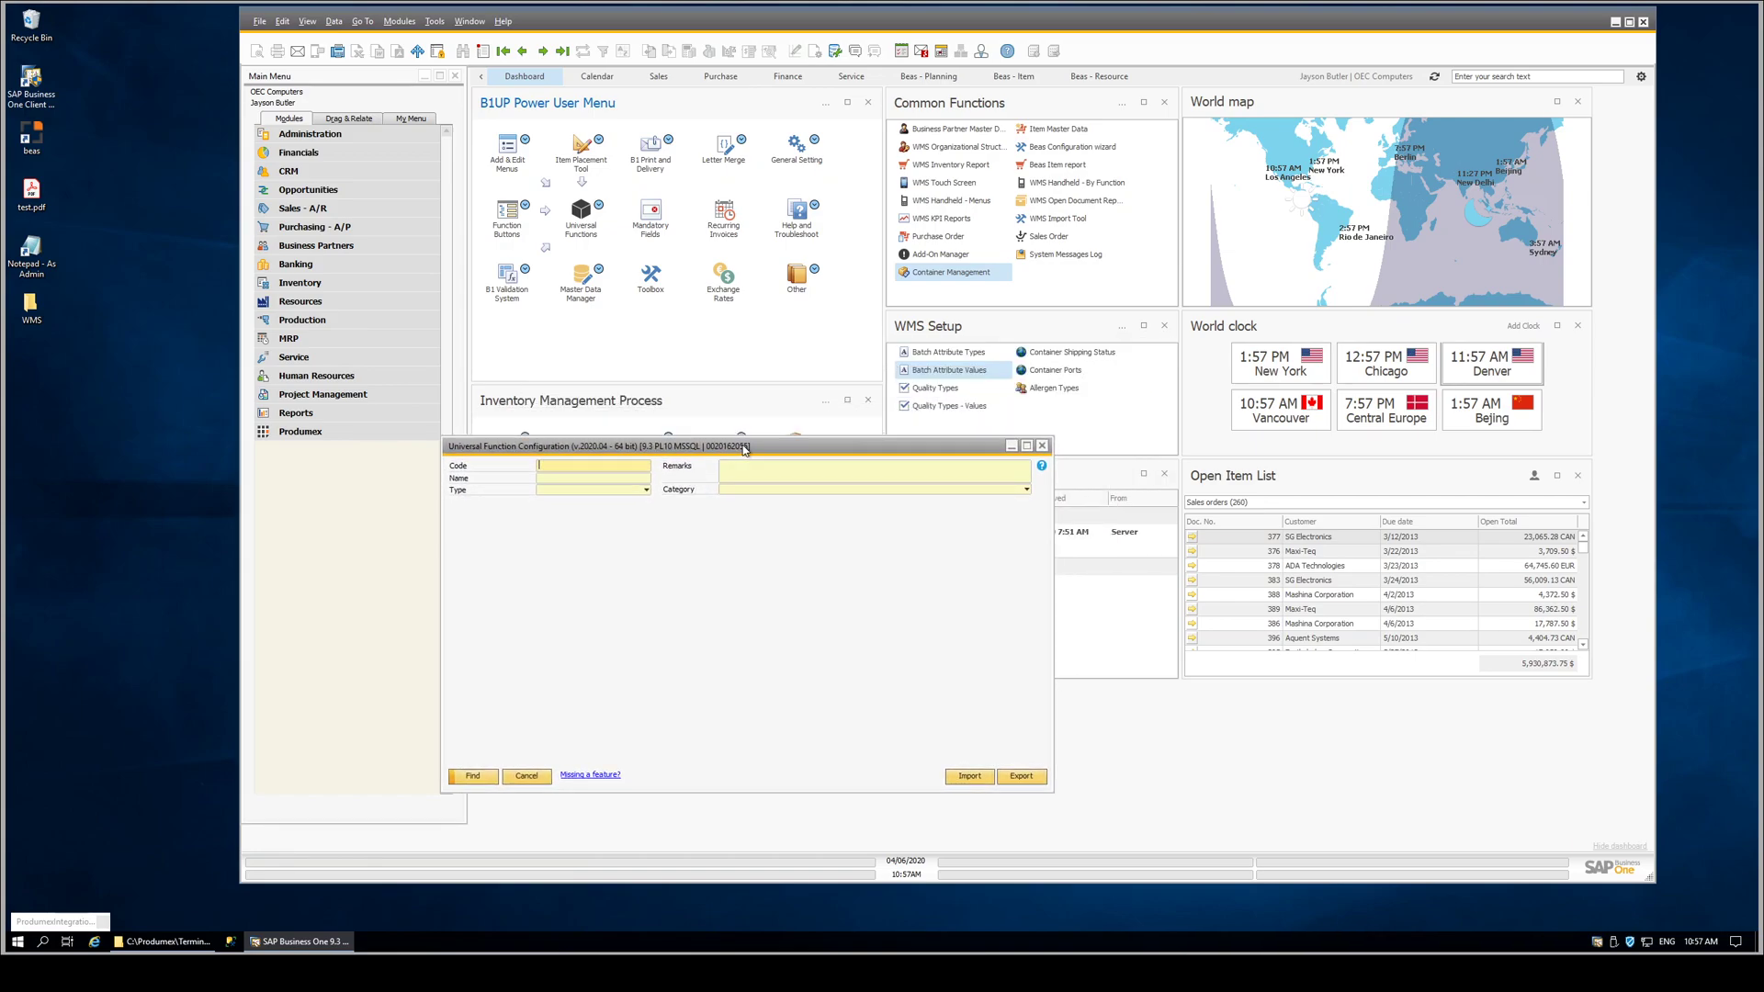
{"action": "type", "text": "*"}
{"action": "key", "text": "Tab"}
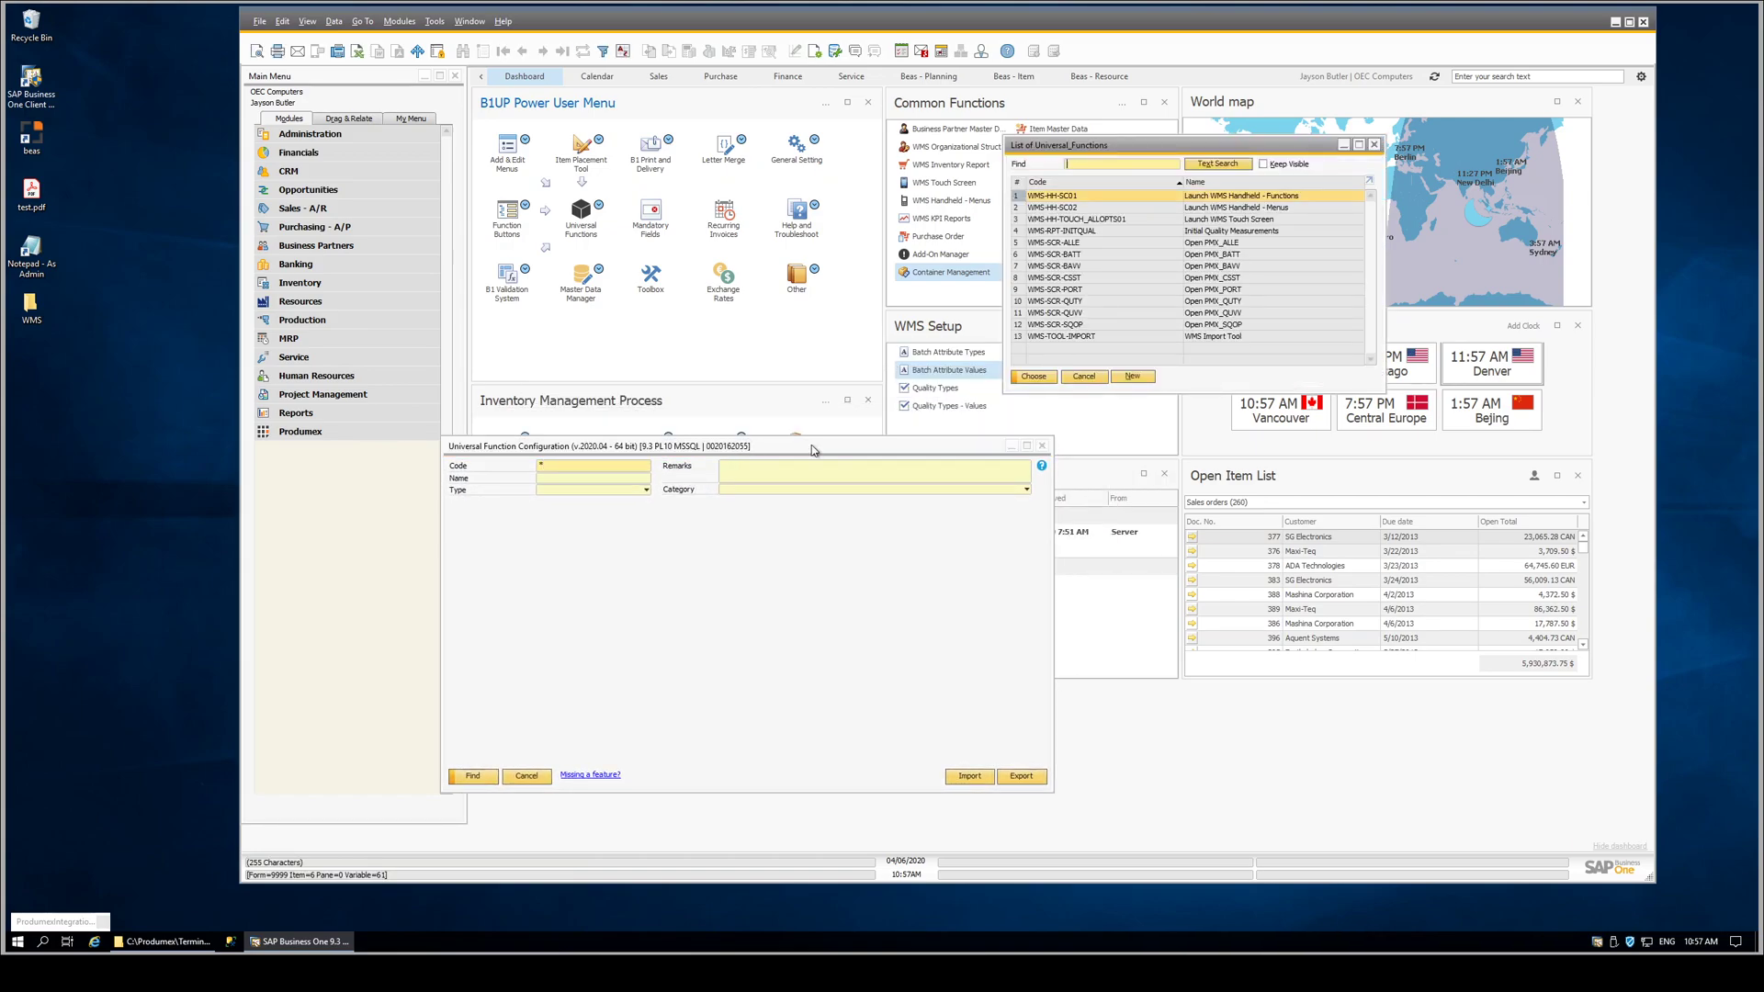
{"action": "left_click", "coordinate": [1064, 254]}
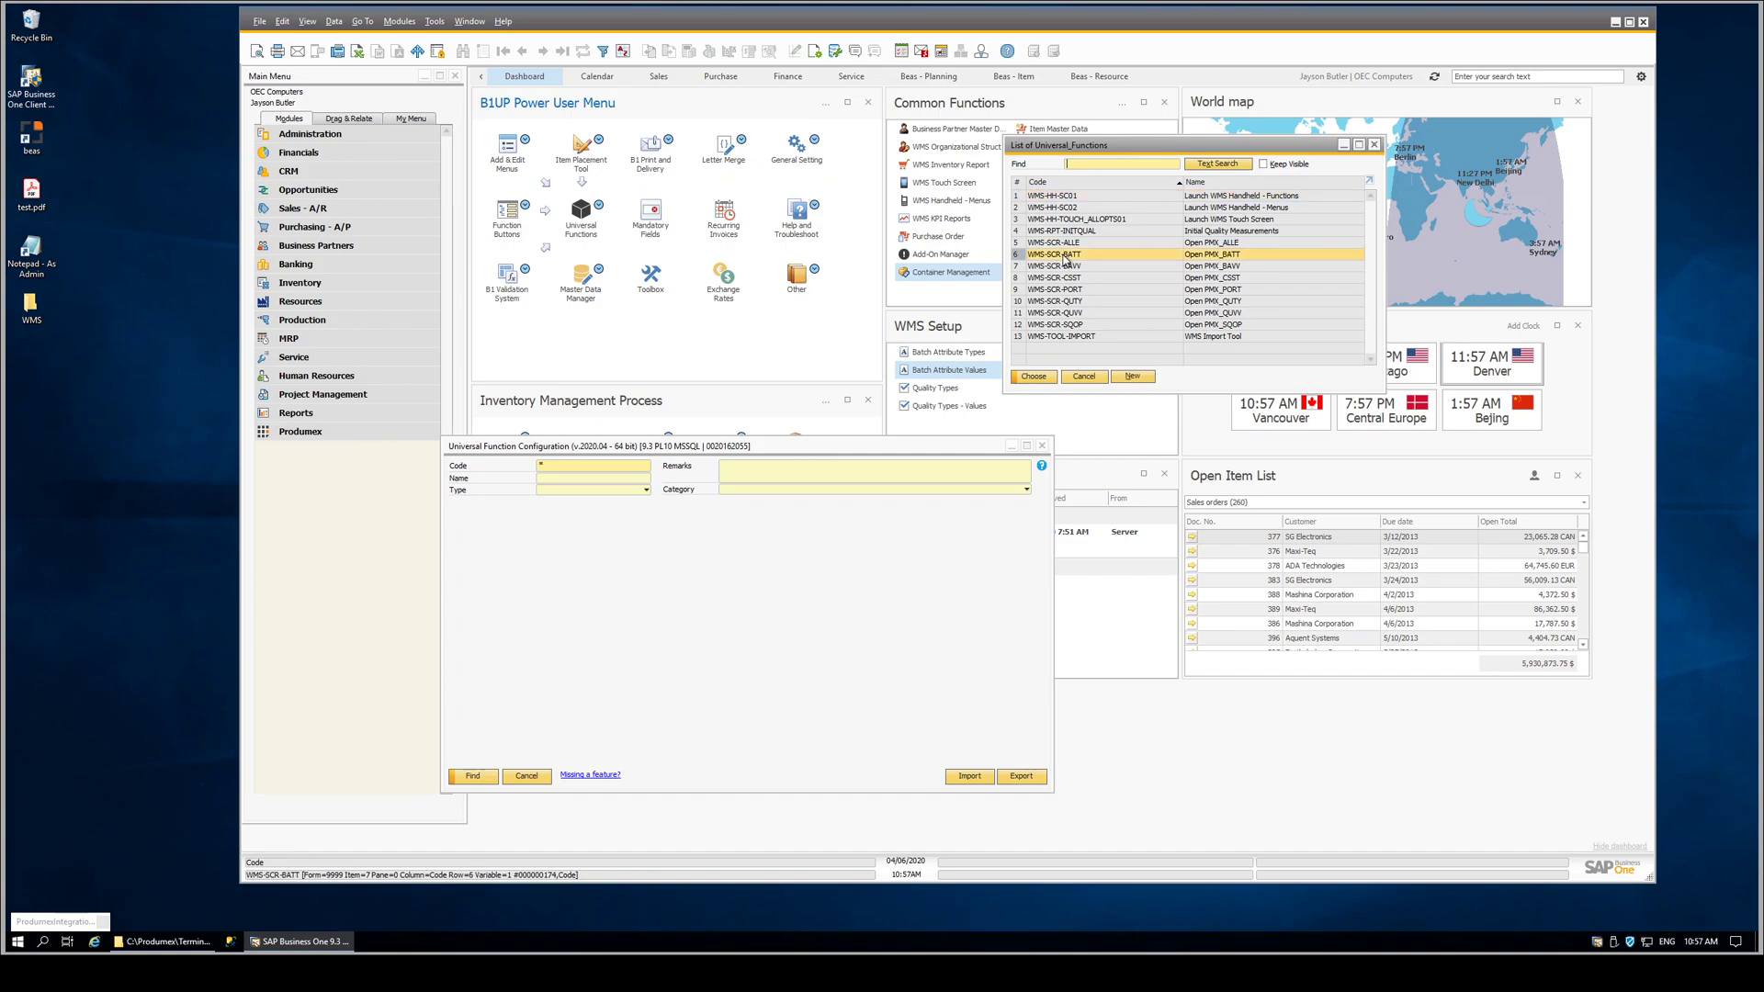
{"action": "key", "text": "Return"}
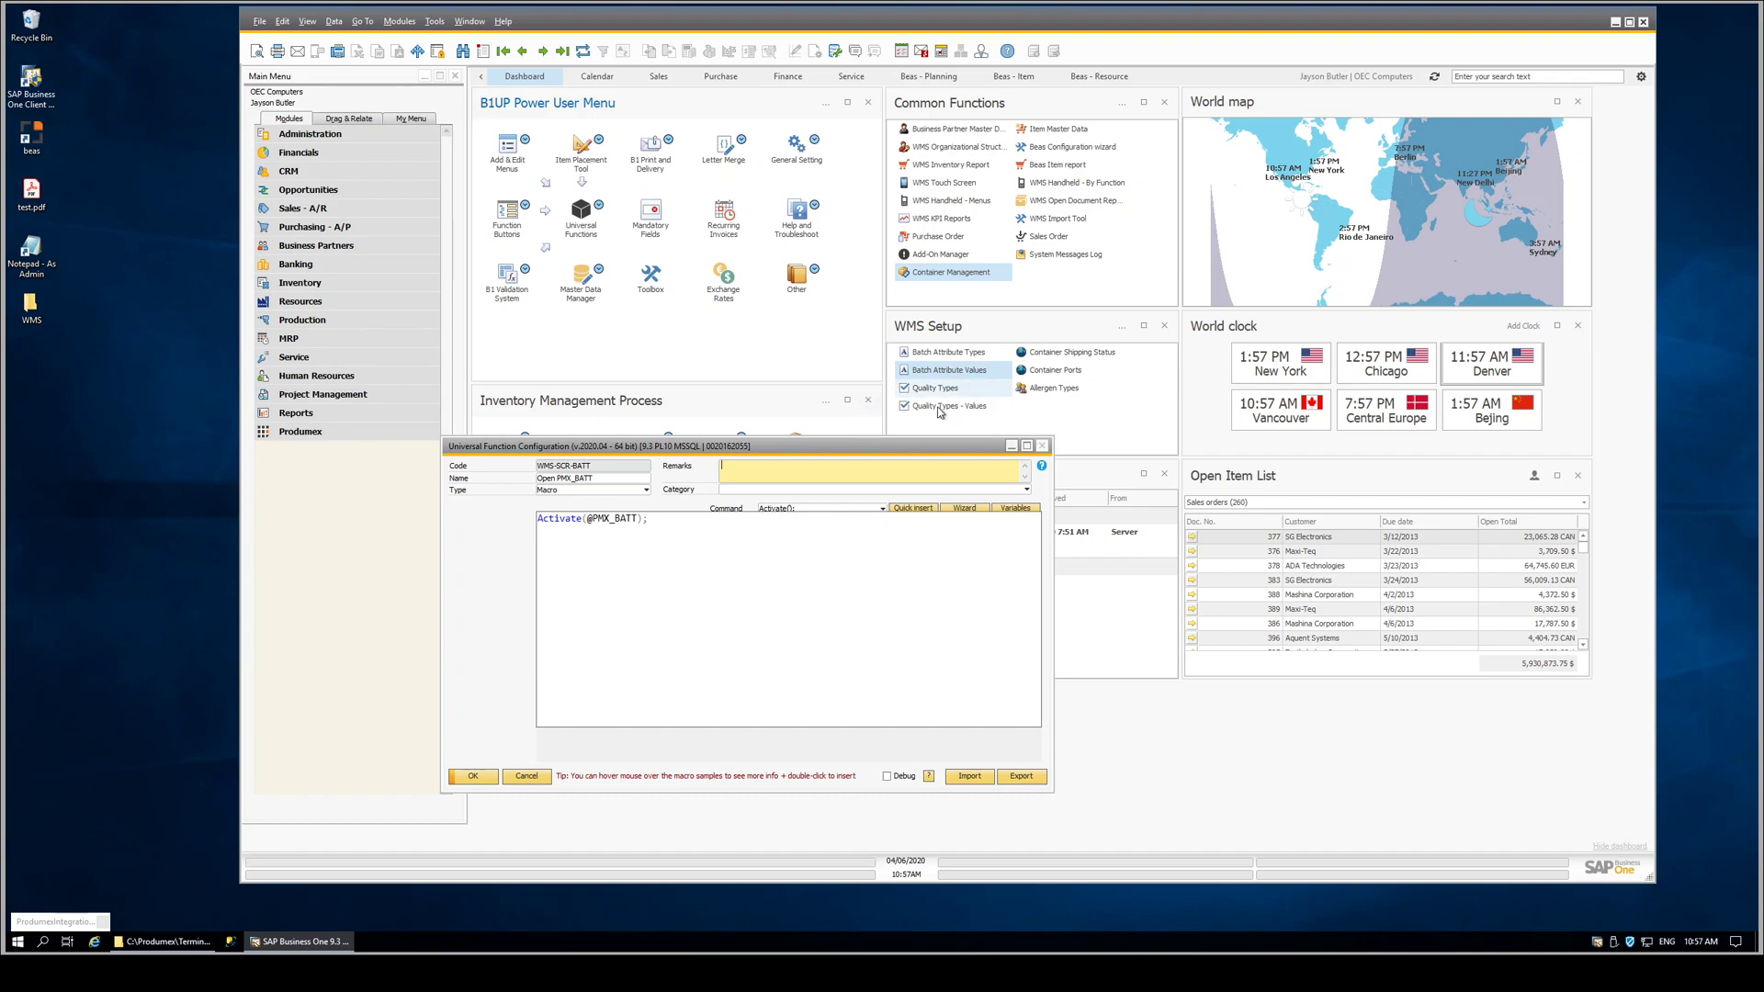
{"action": "left_click", "coordinate": [1011, 446]}
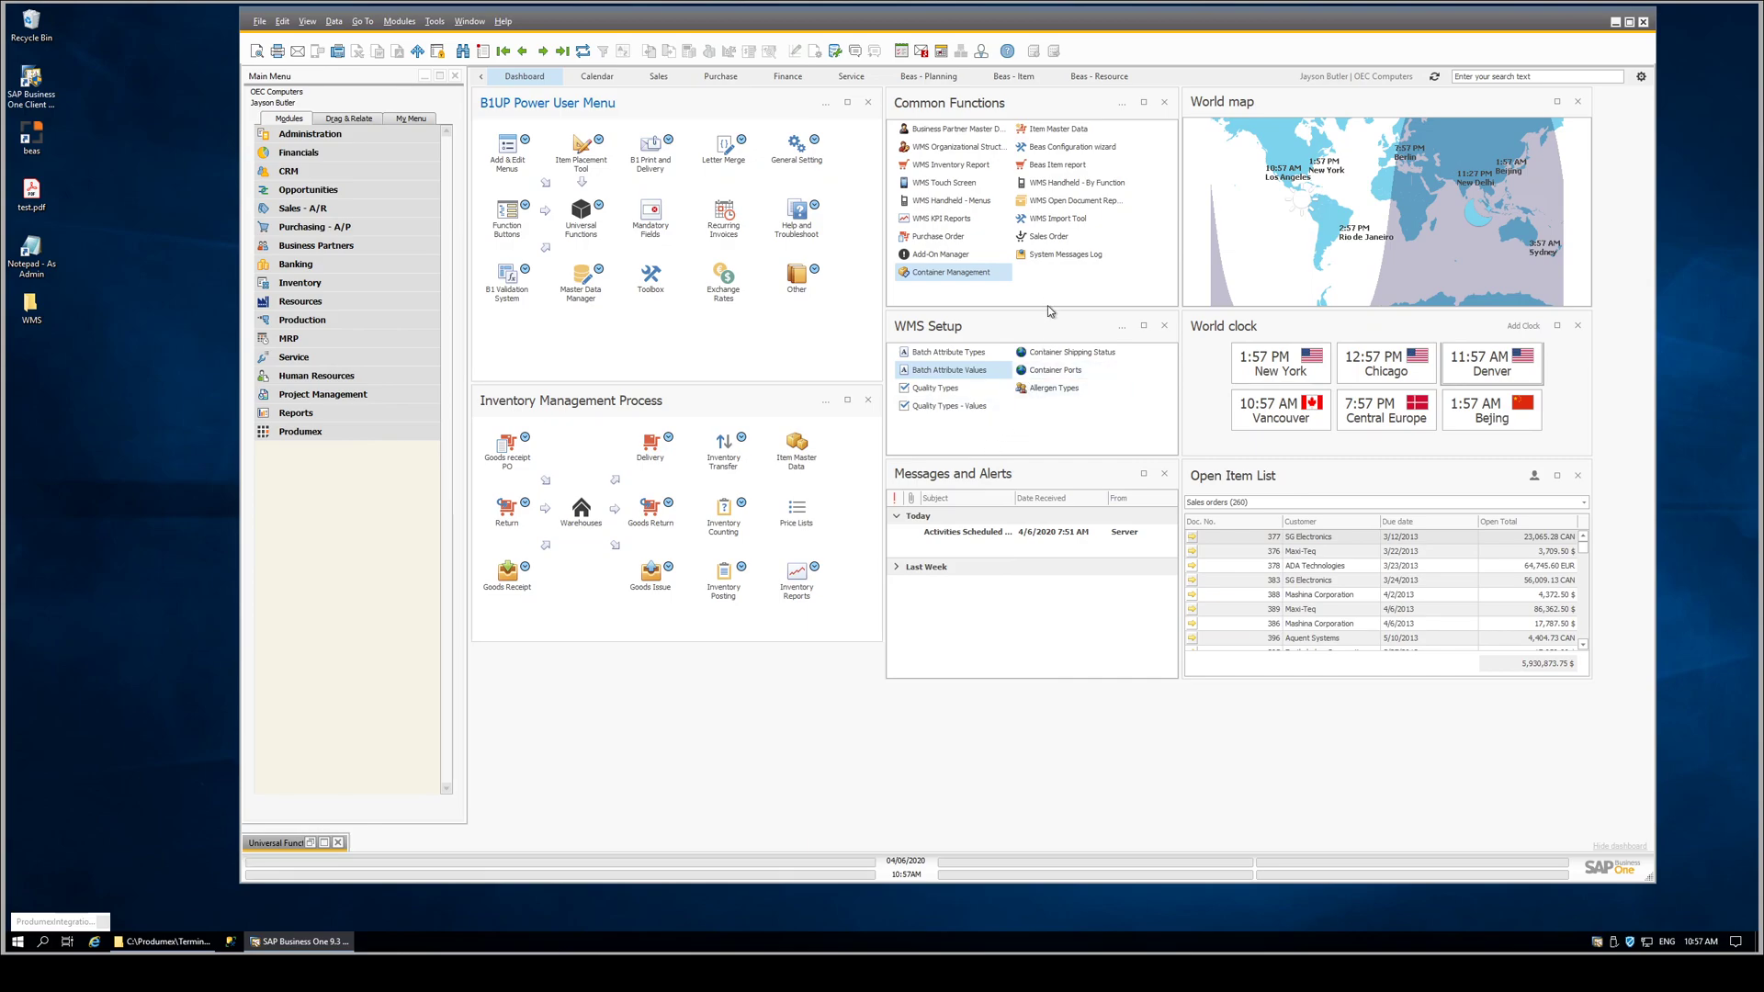
Launch WMS Touch Screen and WMS Handheld - Menus, moving the Produmex login to the left edge.
{"action": "left_click", "coordinate": [952, 182]}
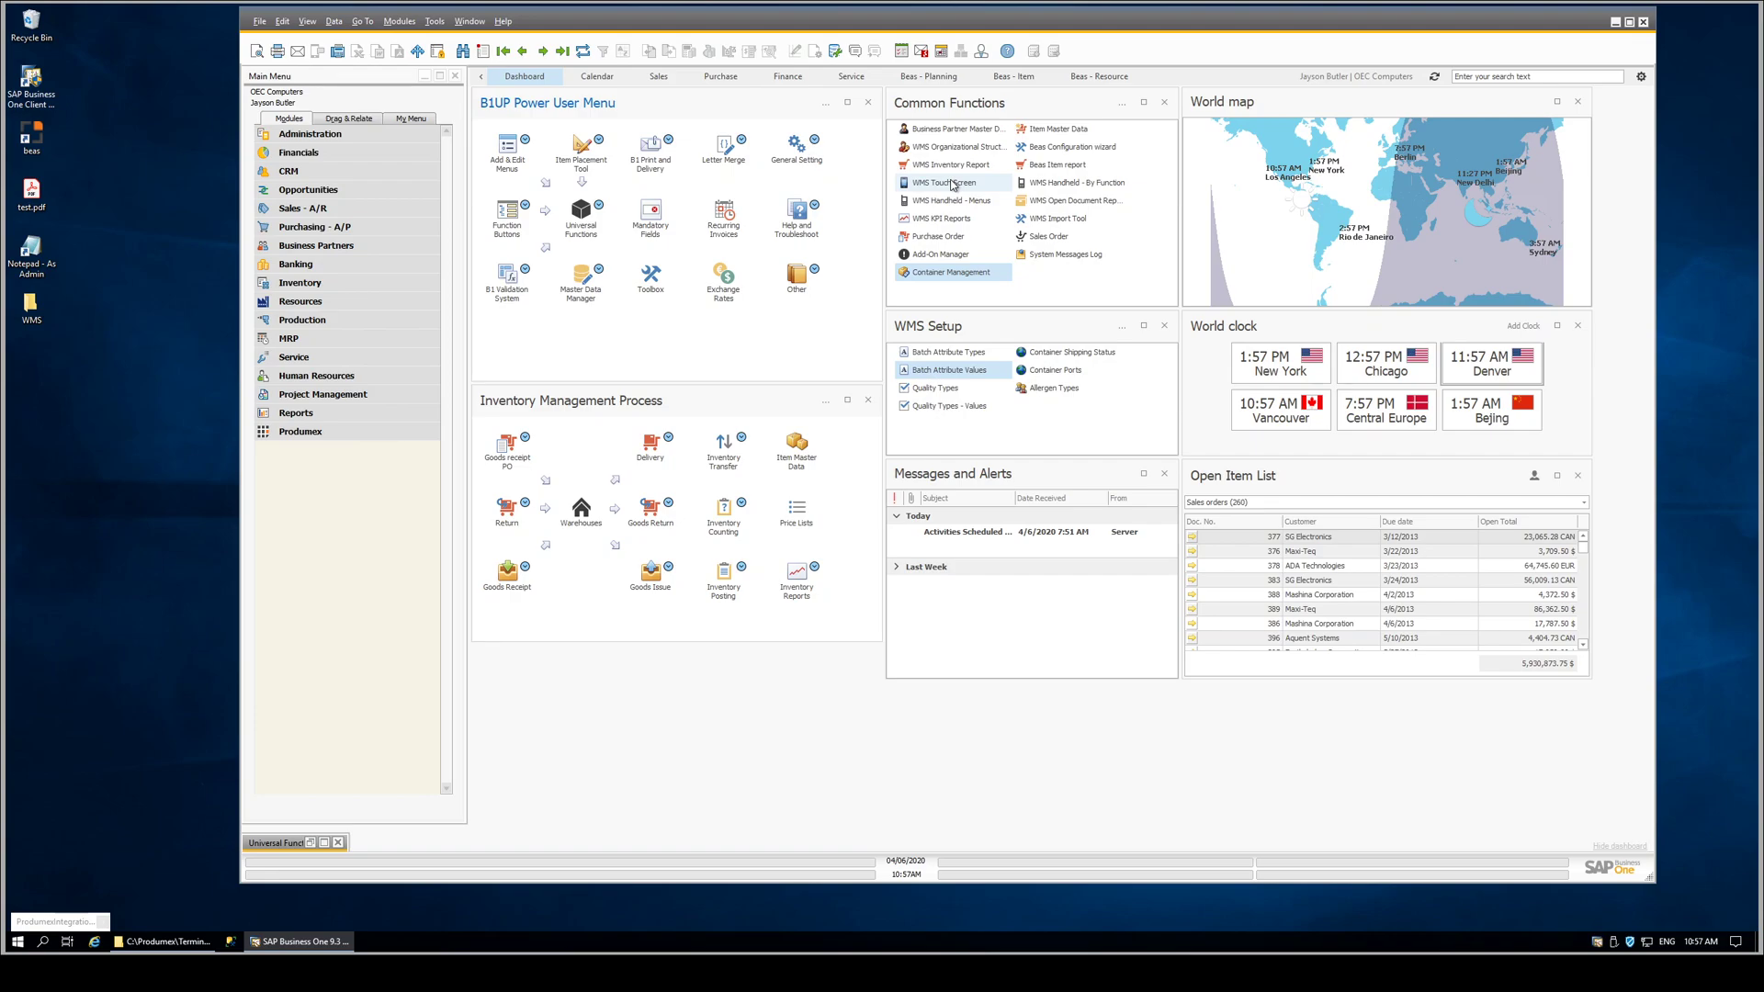
{"action": "left_click", "coordinate": [952, 202]}
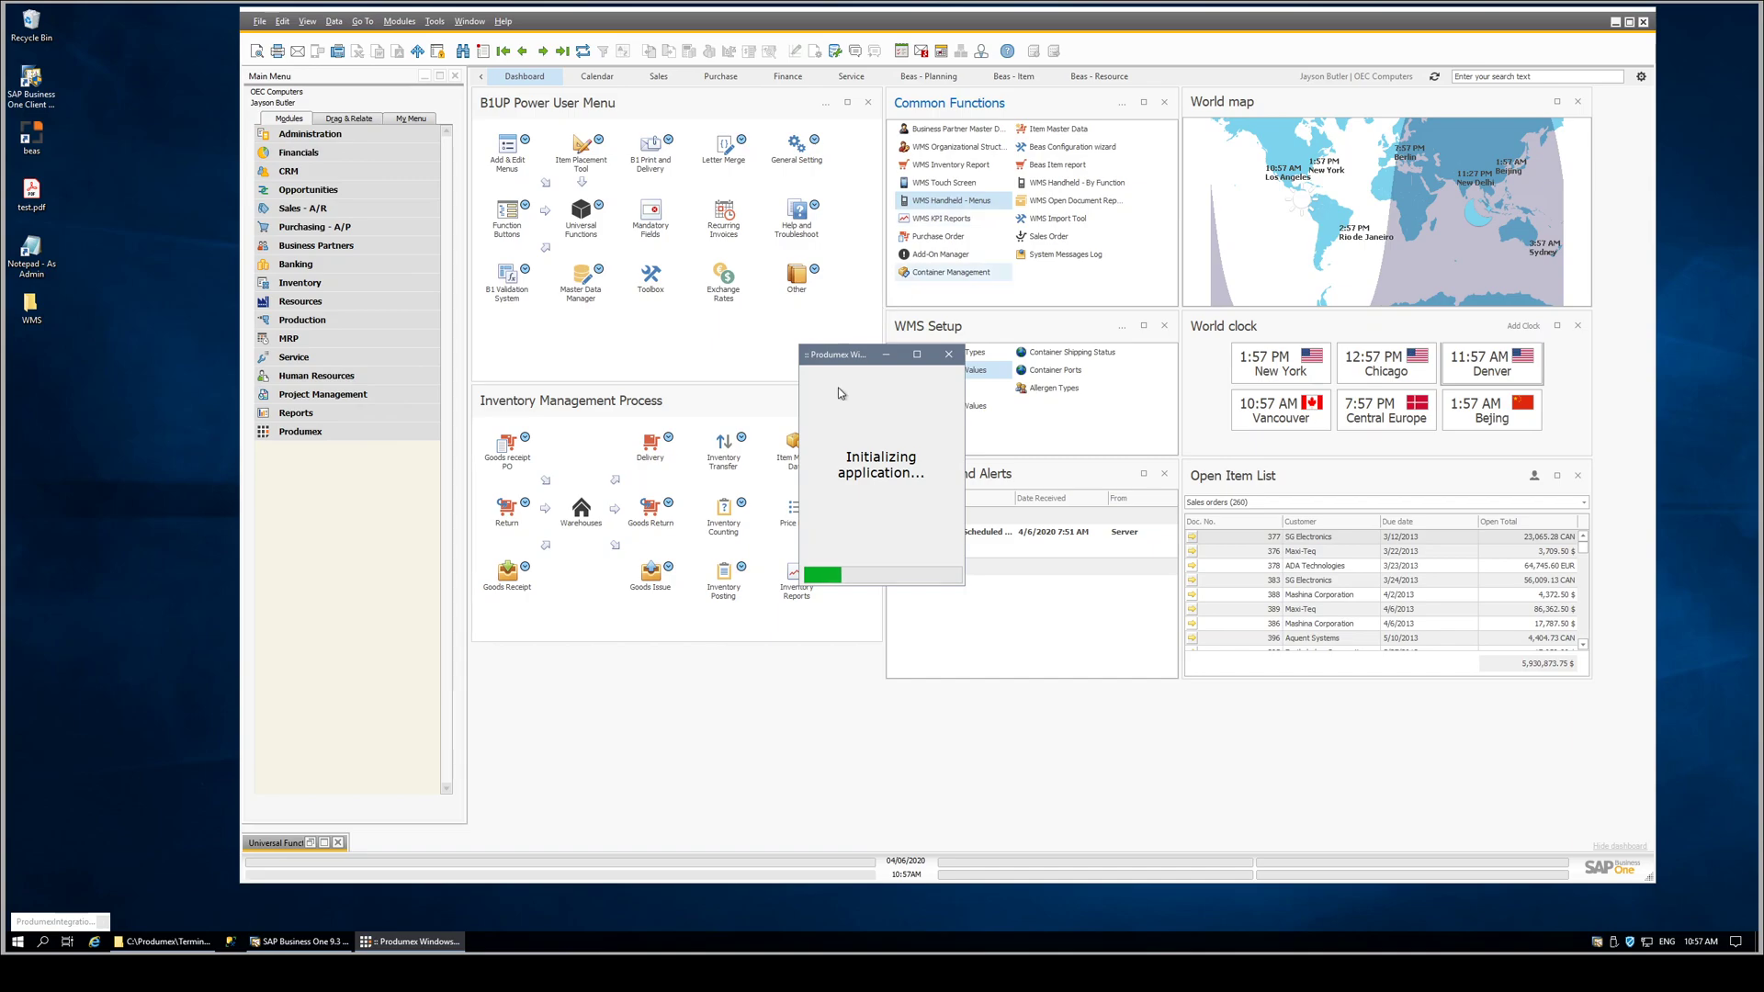
{"action": "left_click_drag", "start_coordinate": [837, 363], "coordinate": [87, 328]}
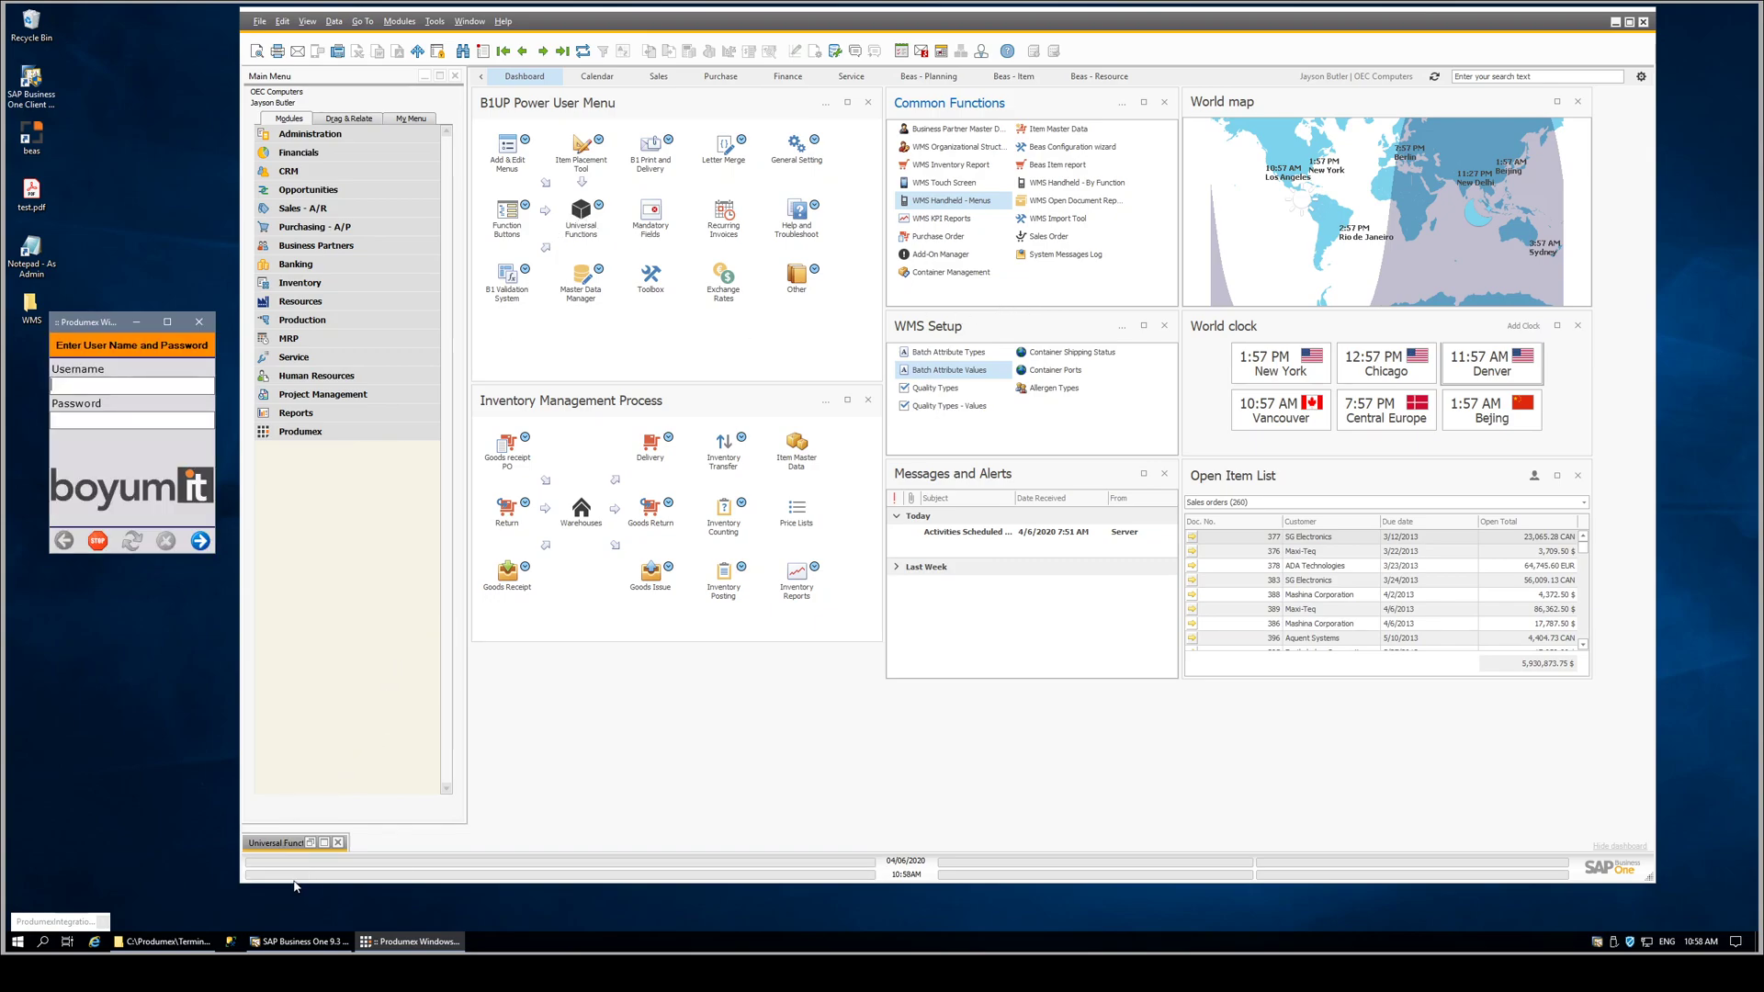
Load WMS-HH-SC01, page through launchers to WMS-HH-TOUCH_ALLOPTS01 (Touch-Full.bat), then minimize the window.
{"action": "left_click", "coordinate": [310, 843]}
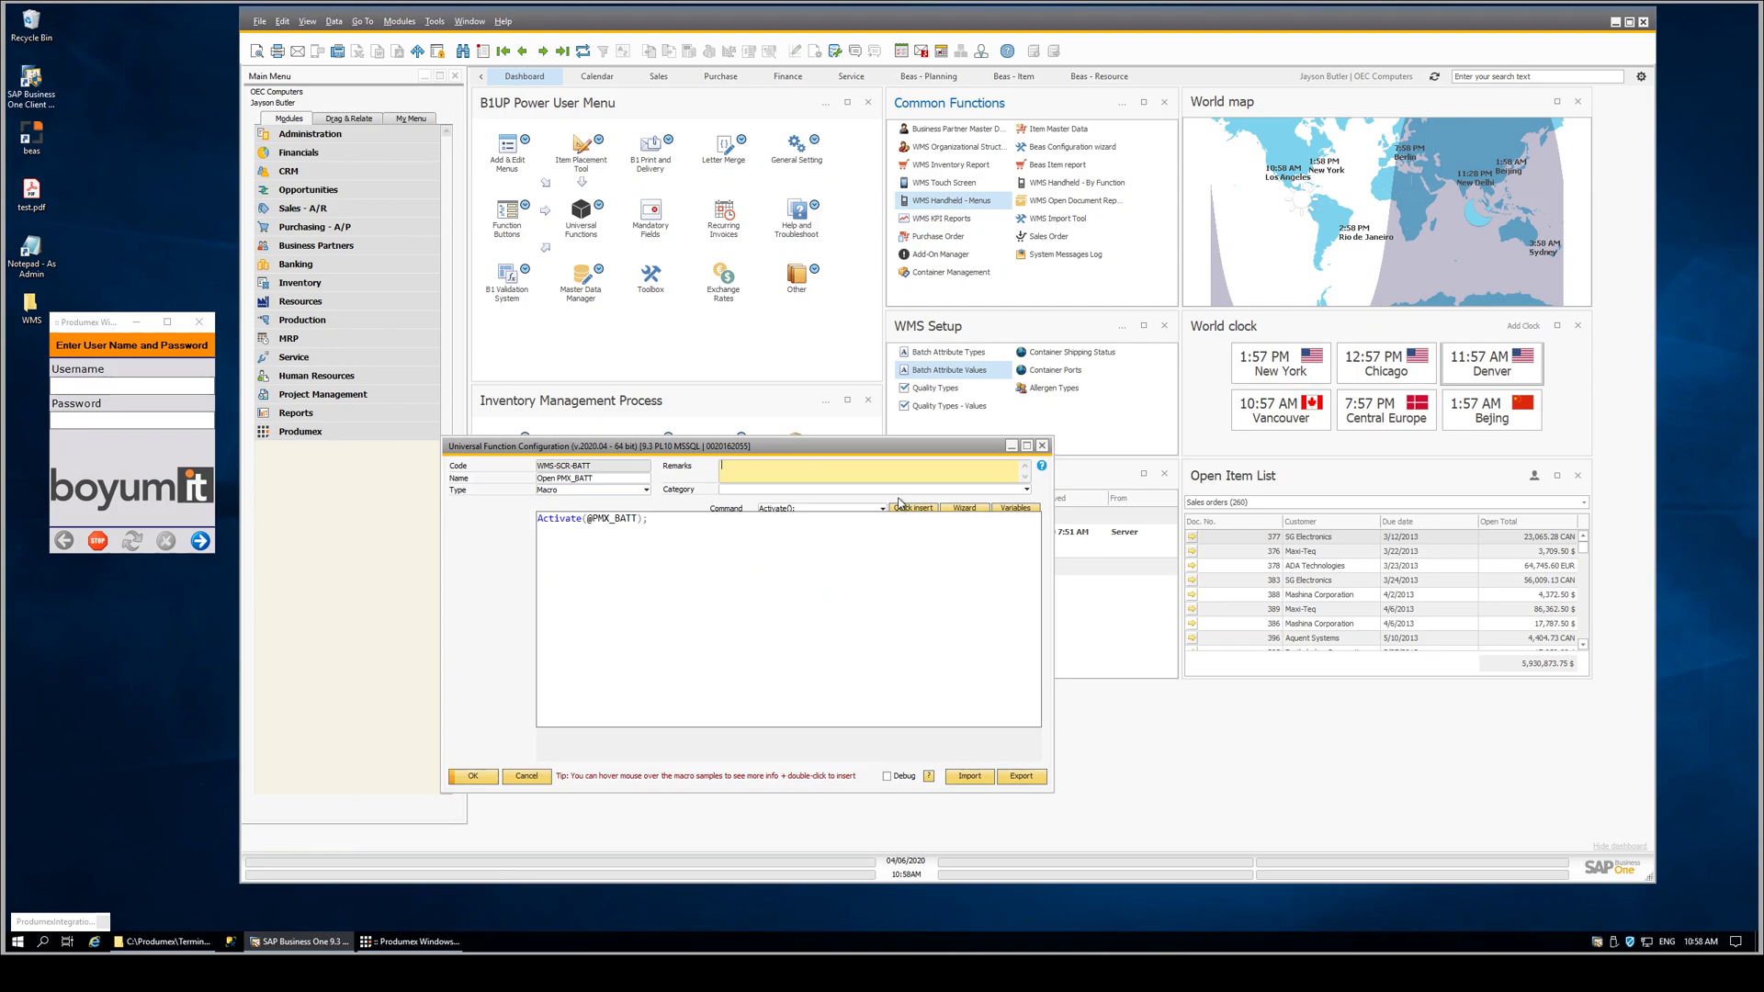
{"action": "type", "text": "*"}
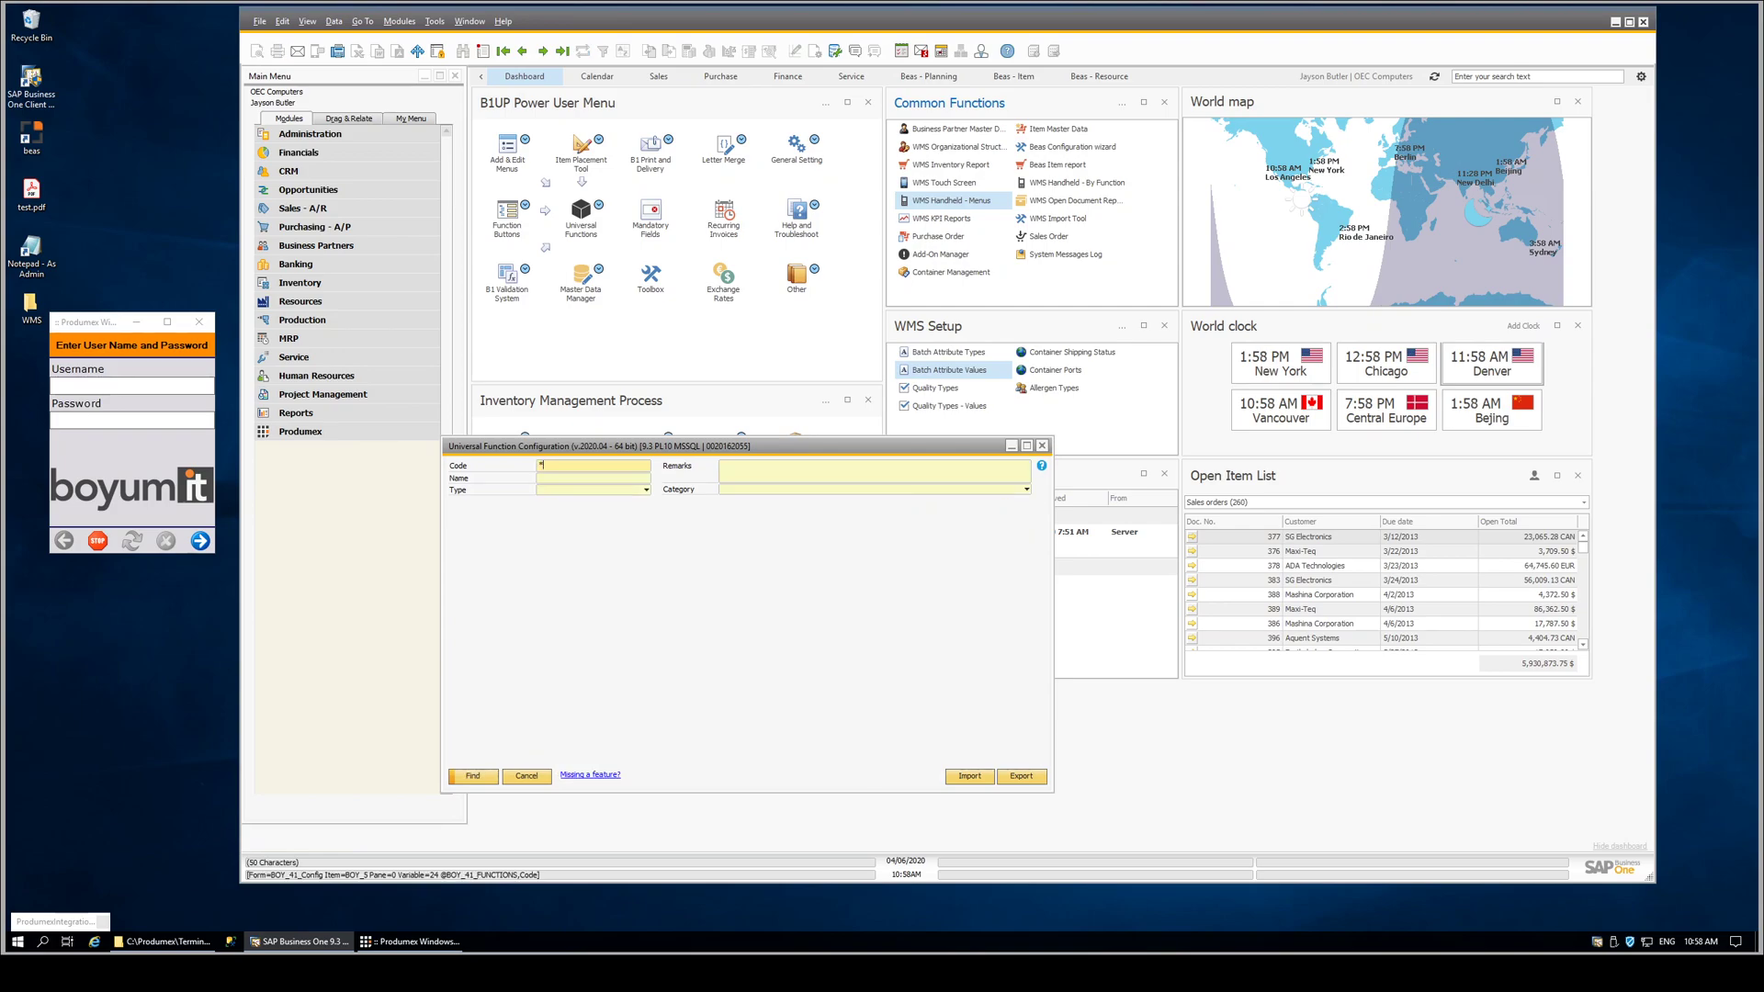
{"action": "key", "text": "Return"}
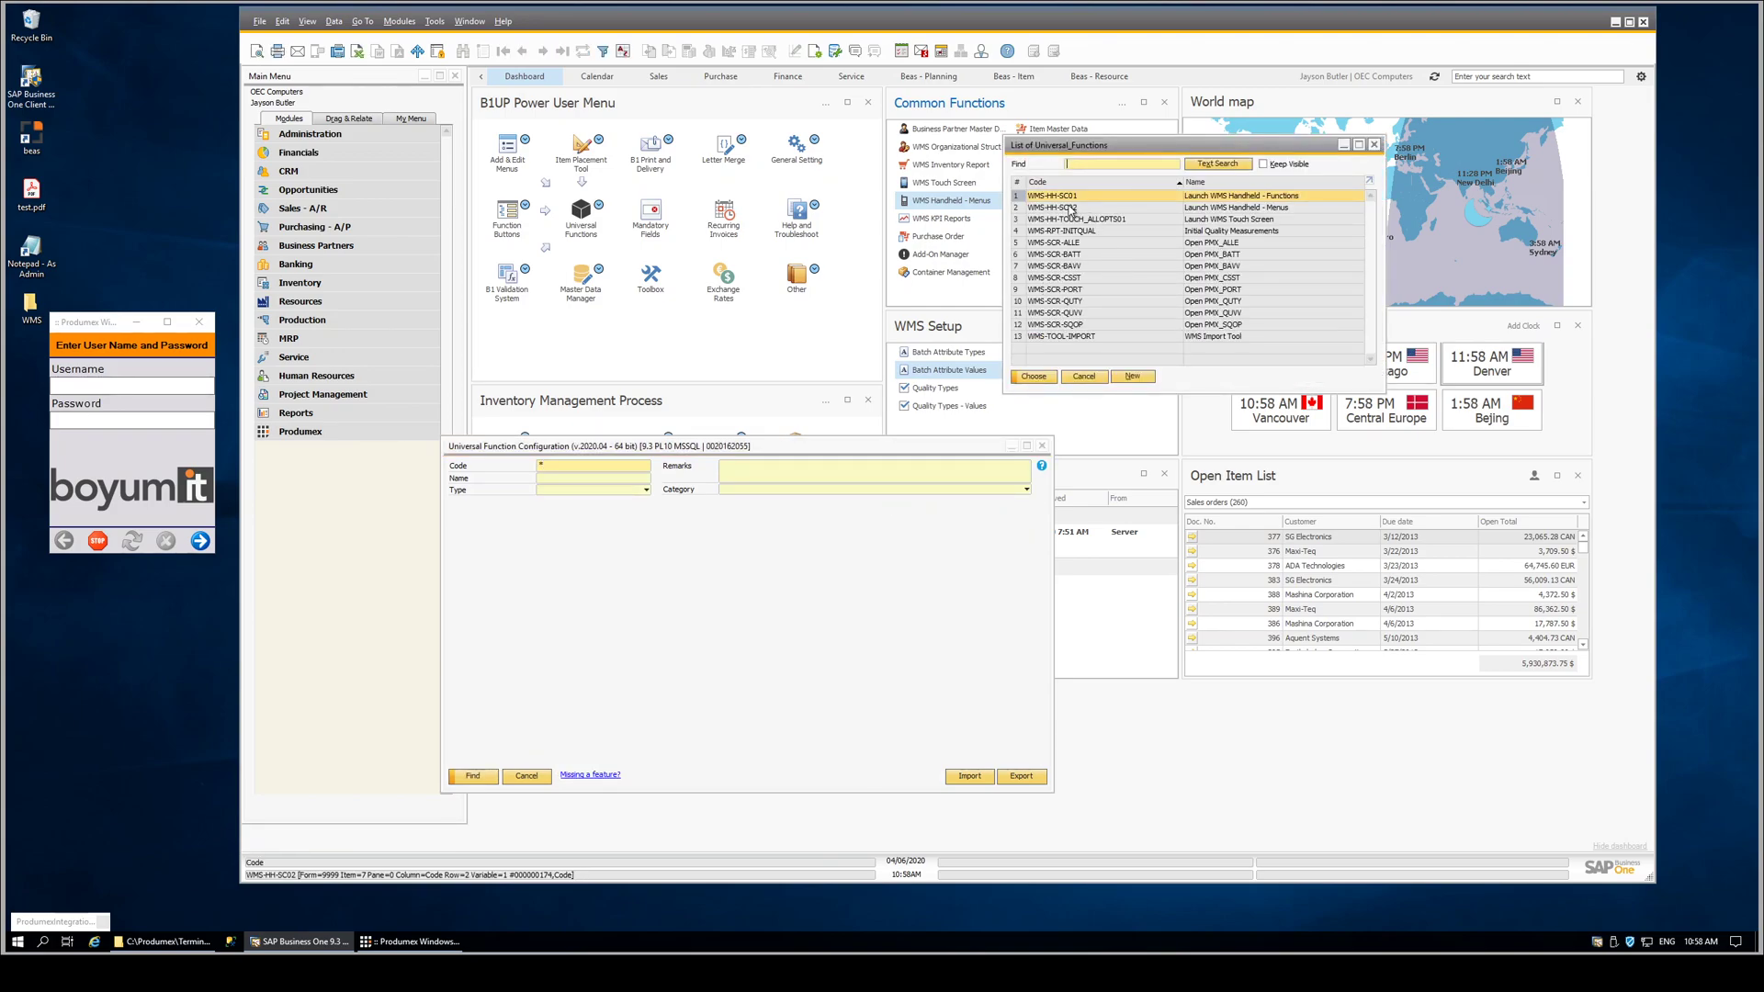
{"action": "left_click", "coordinate": [1033, 376]}
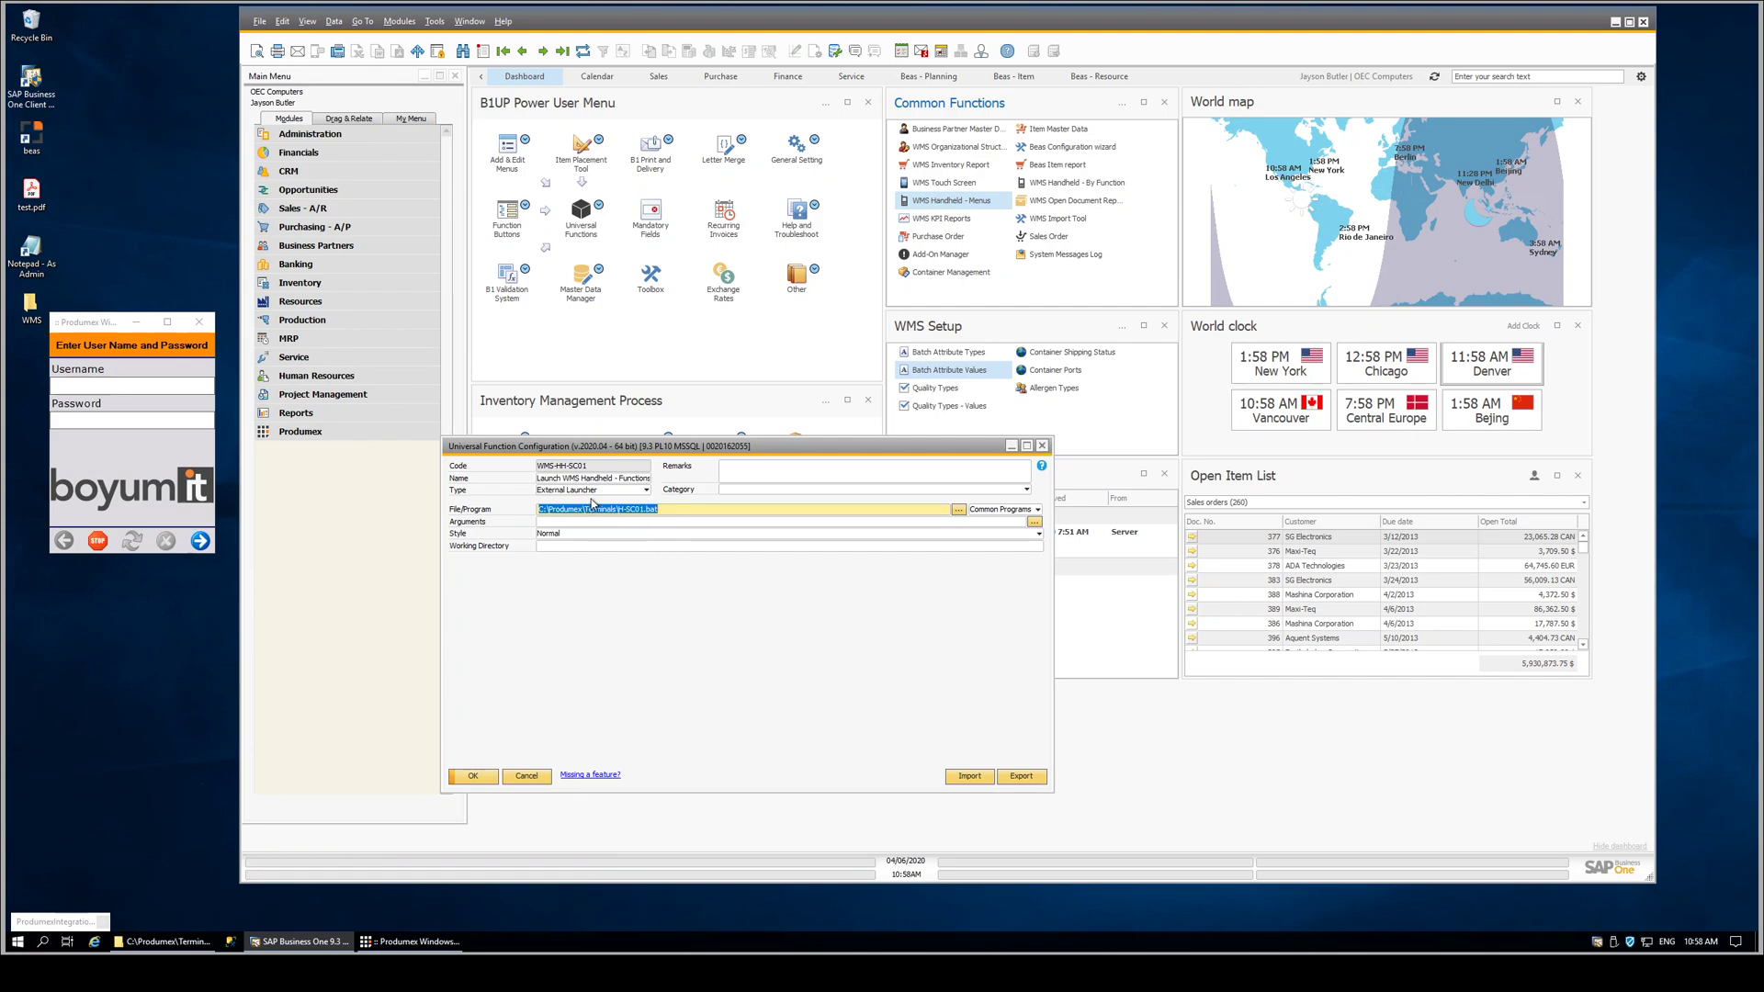
{"action": "left_click", "coordinate": [545, 49]}
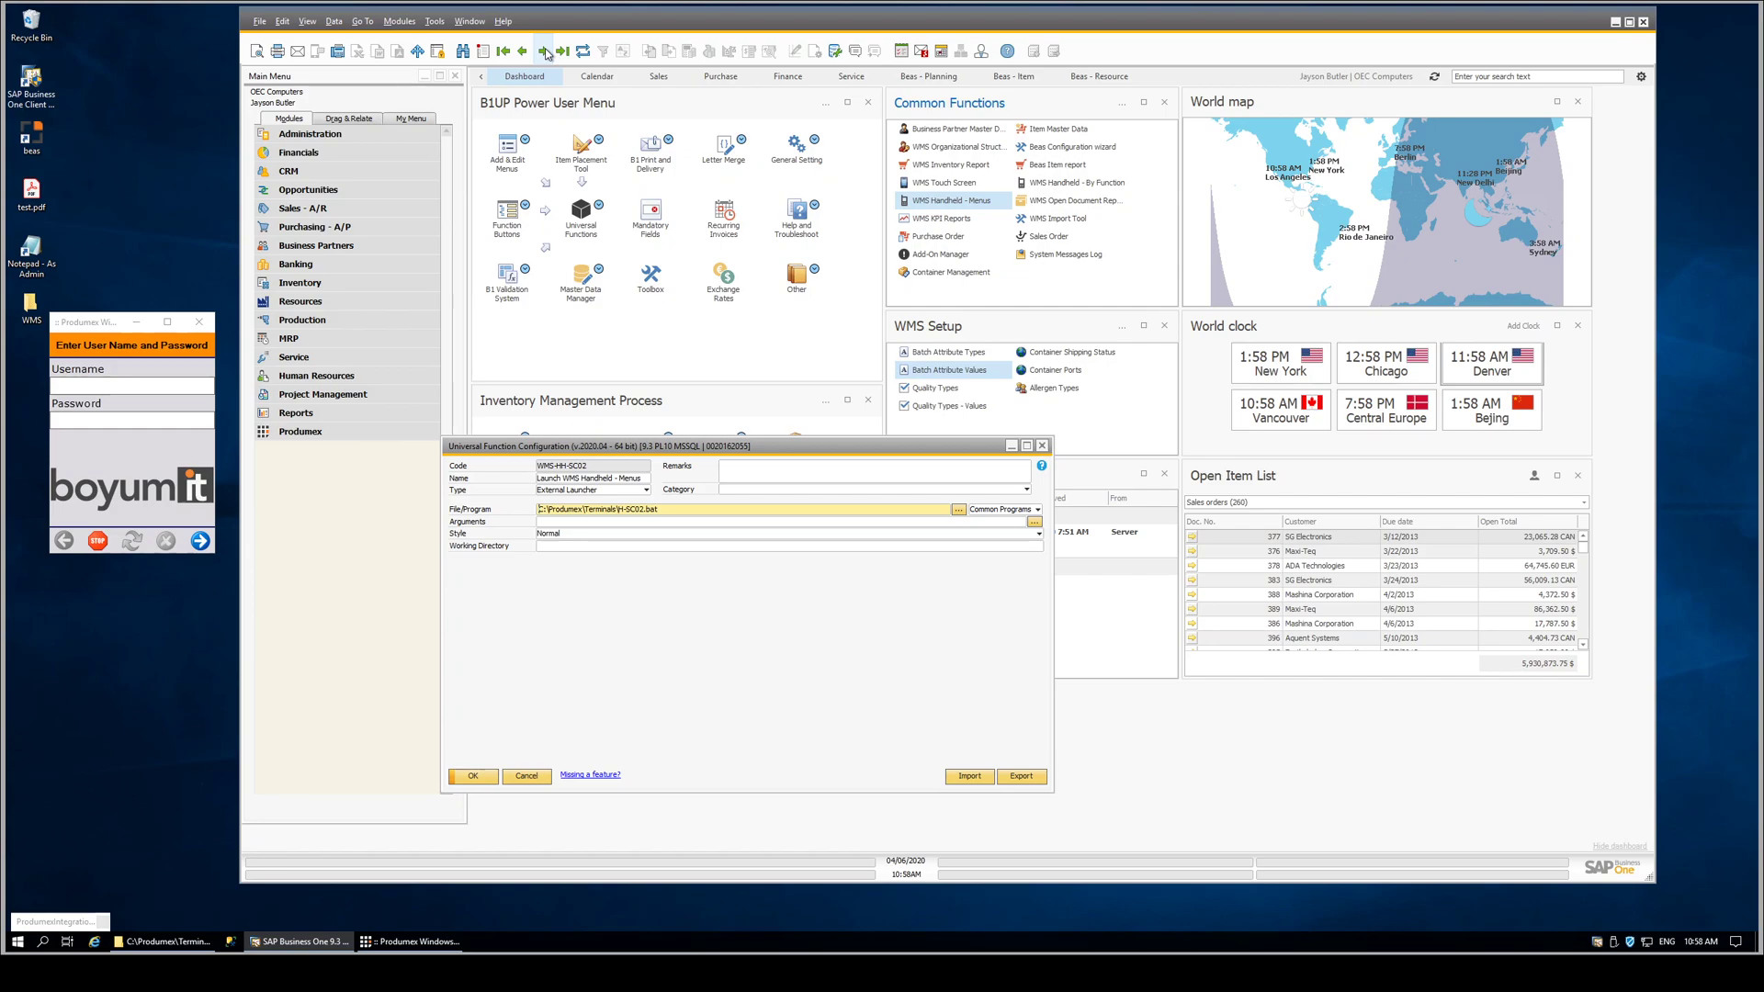
{"action": "left_click", "coordinate": [546, 51]}
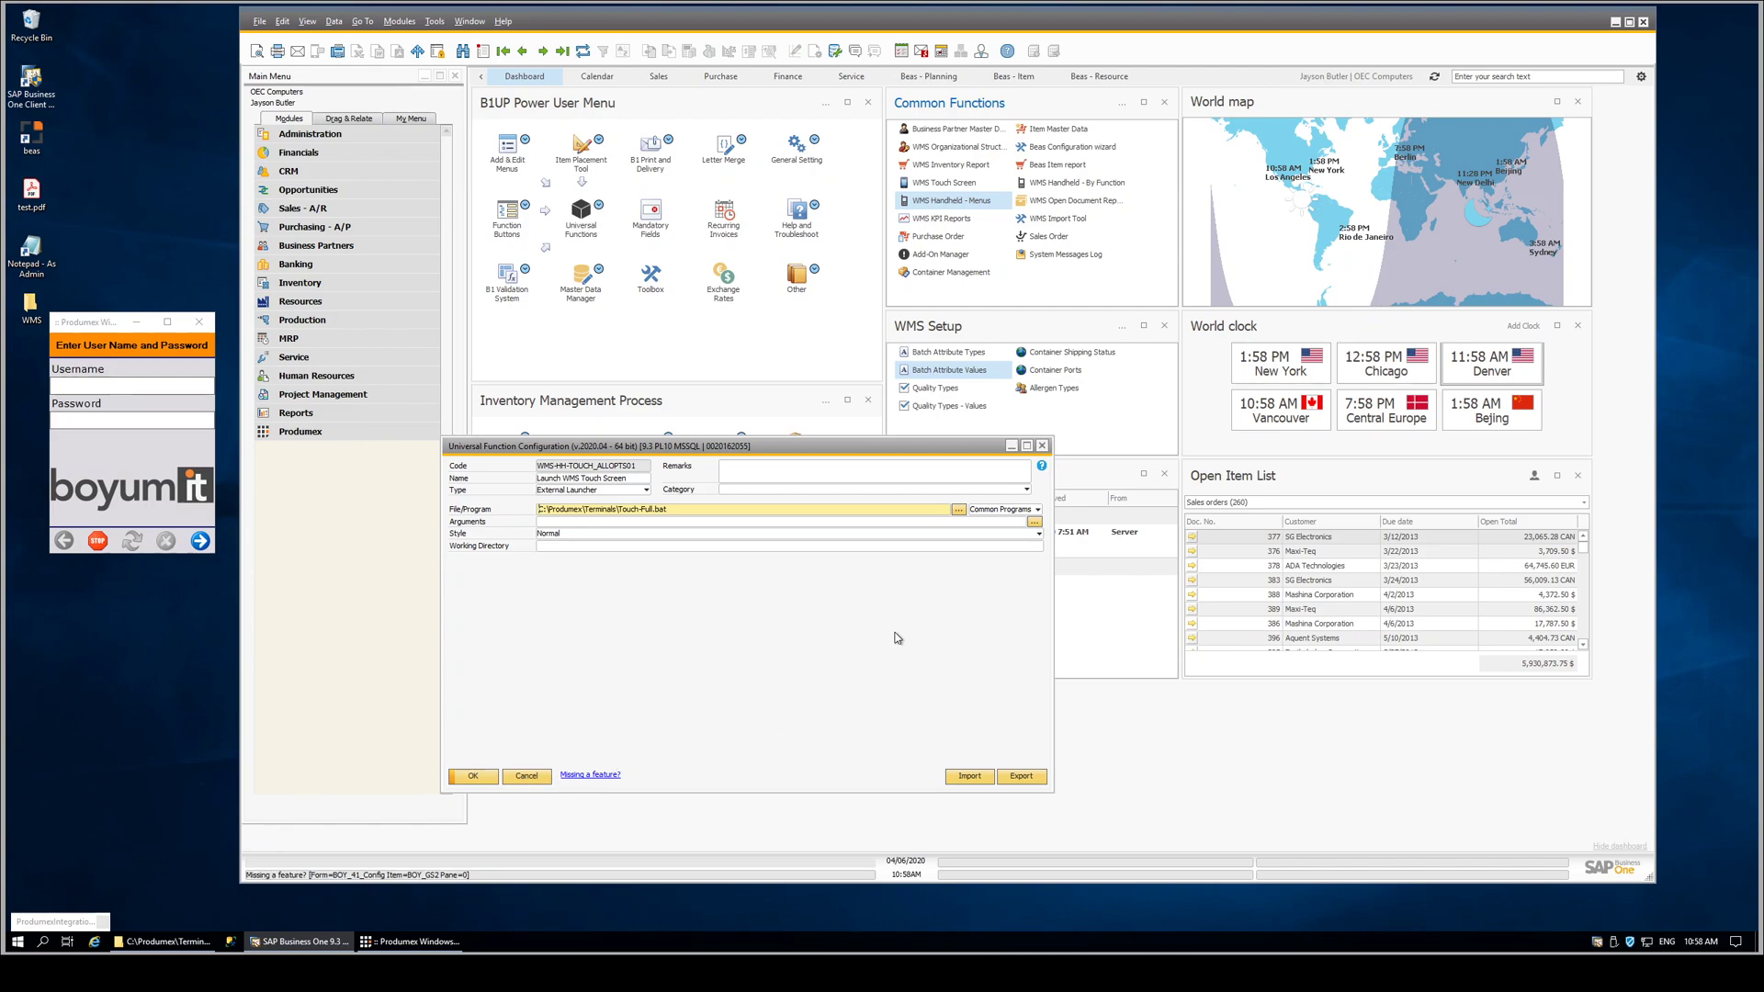
{"action": "left_click", "coordinate": [1012, 447]}
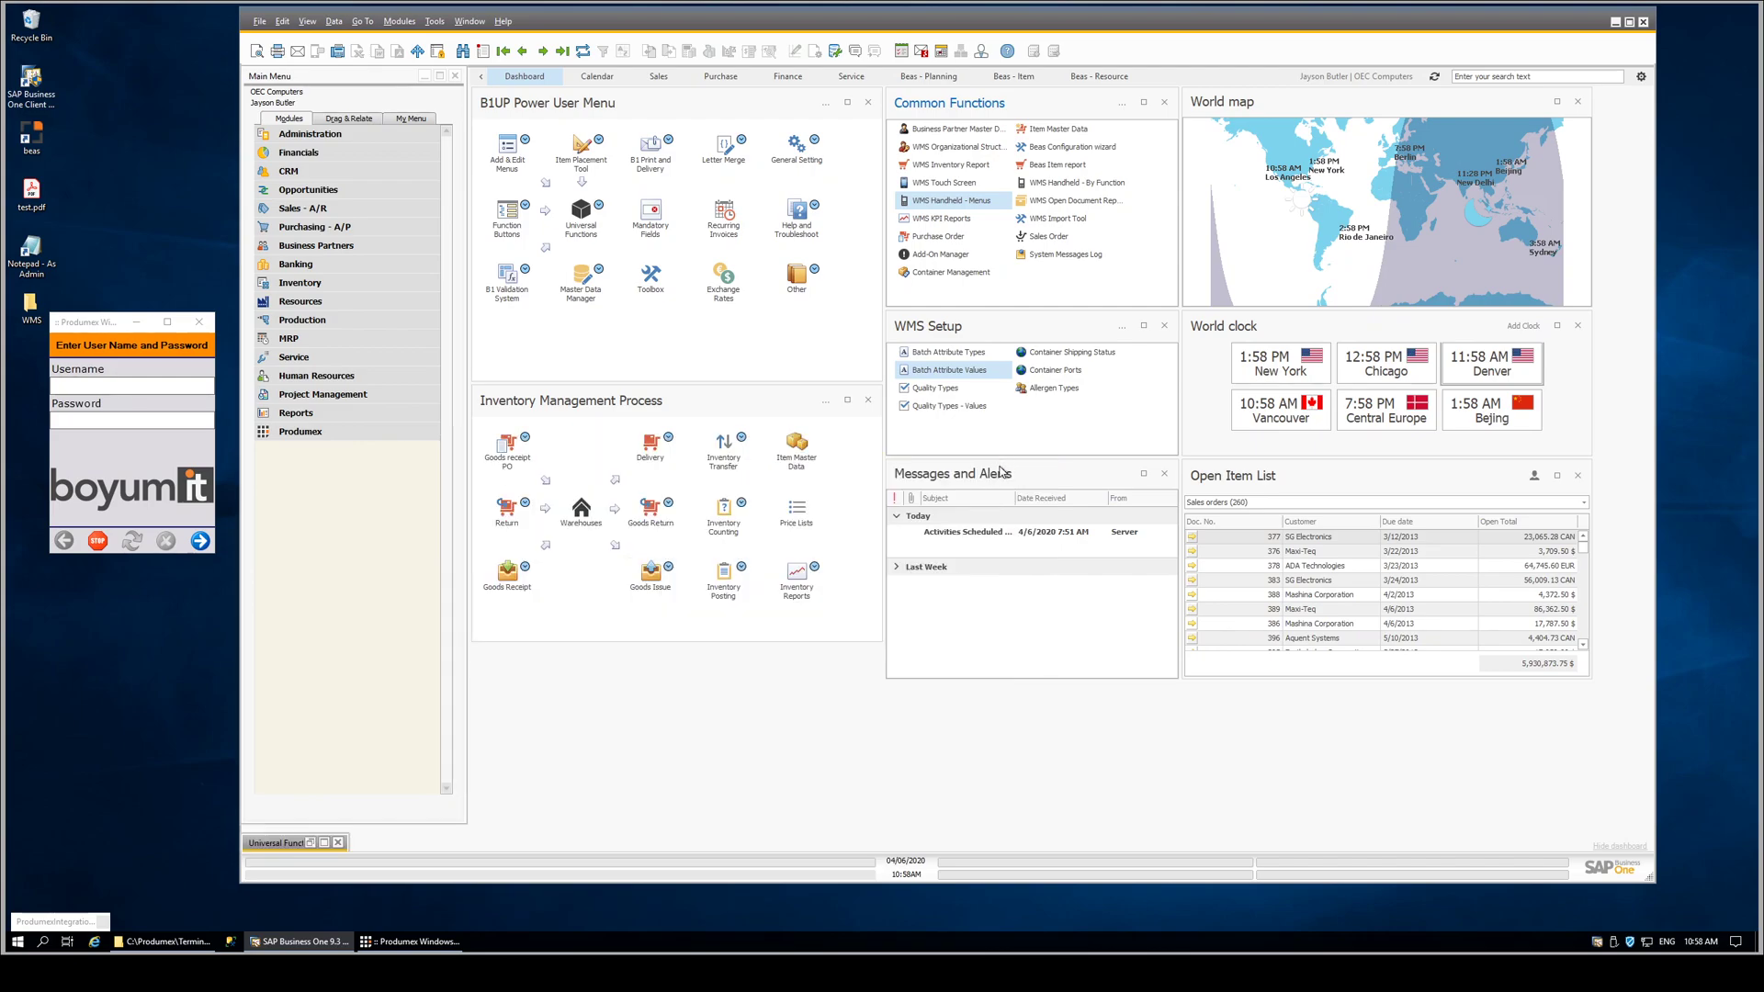
Open Goods Receipt PO and page back through 1263, 1262, 1260 to receipt 1259.
{"action": "left_click", "coordinate": [295, 228]}
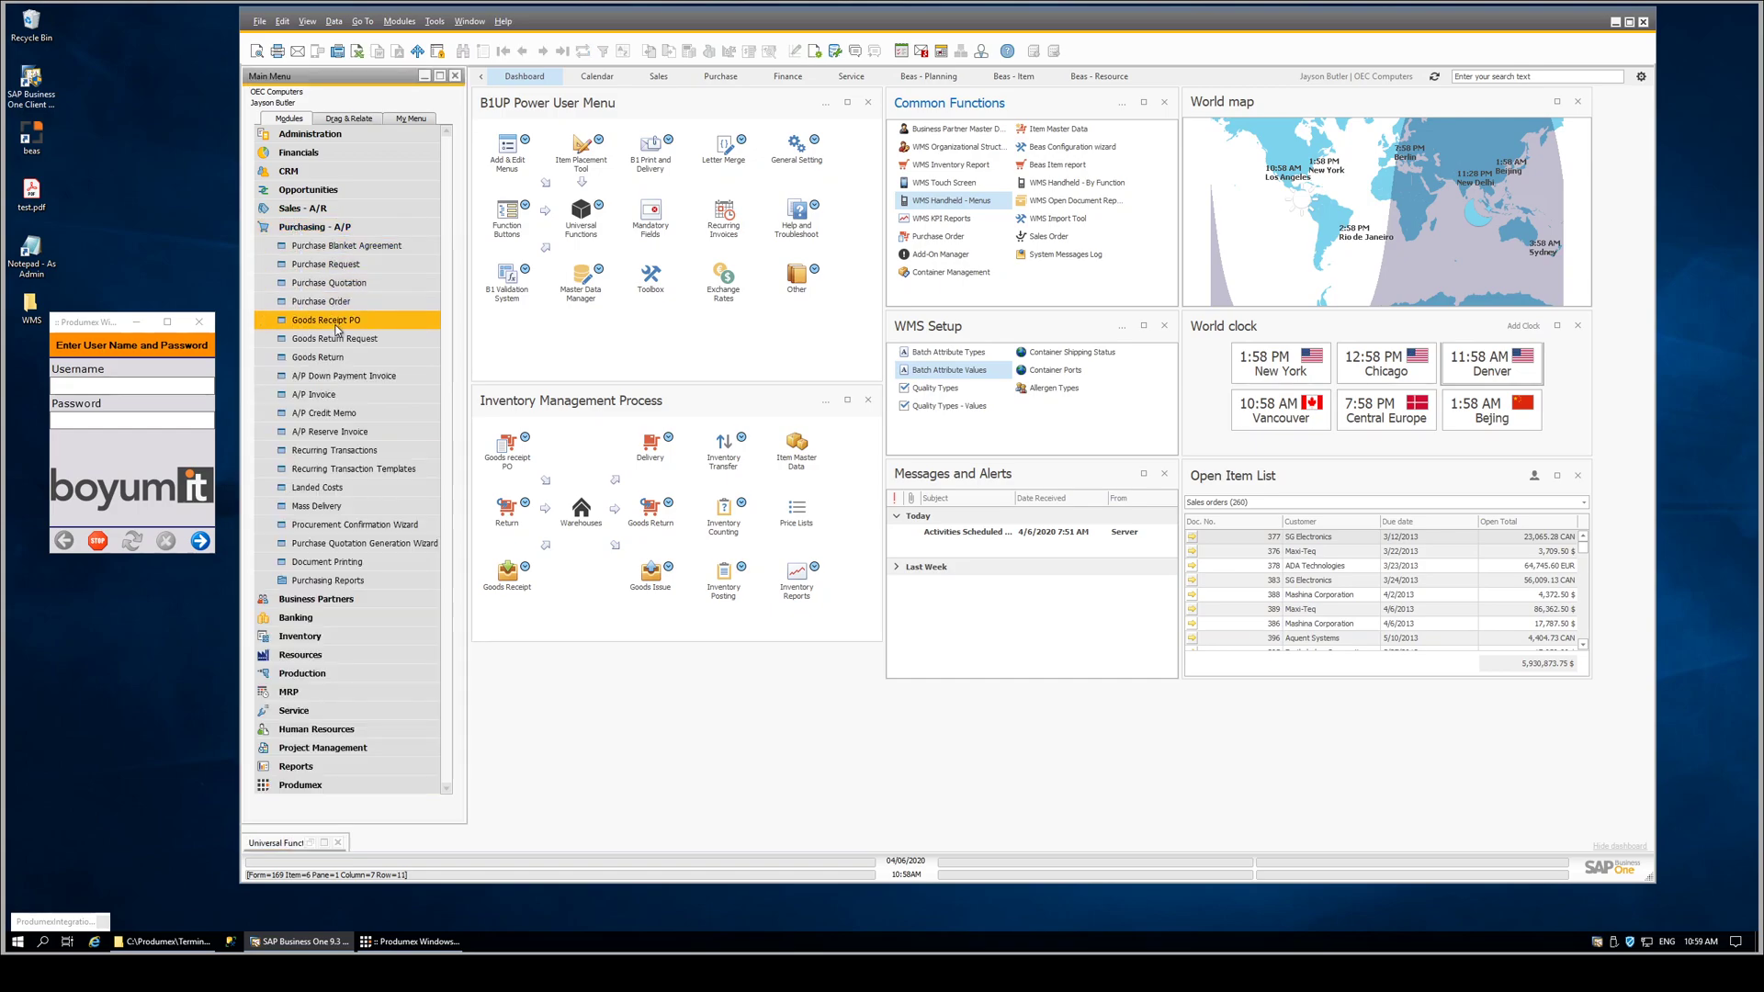
{"action": "left_click", "coordinate": [336, 328]}
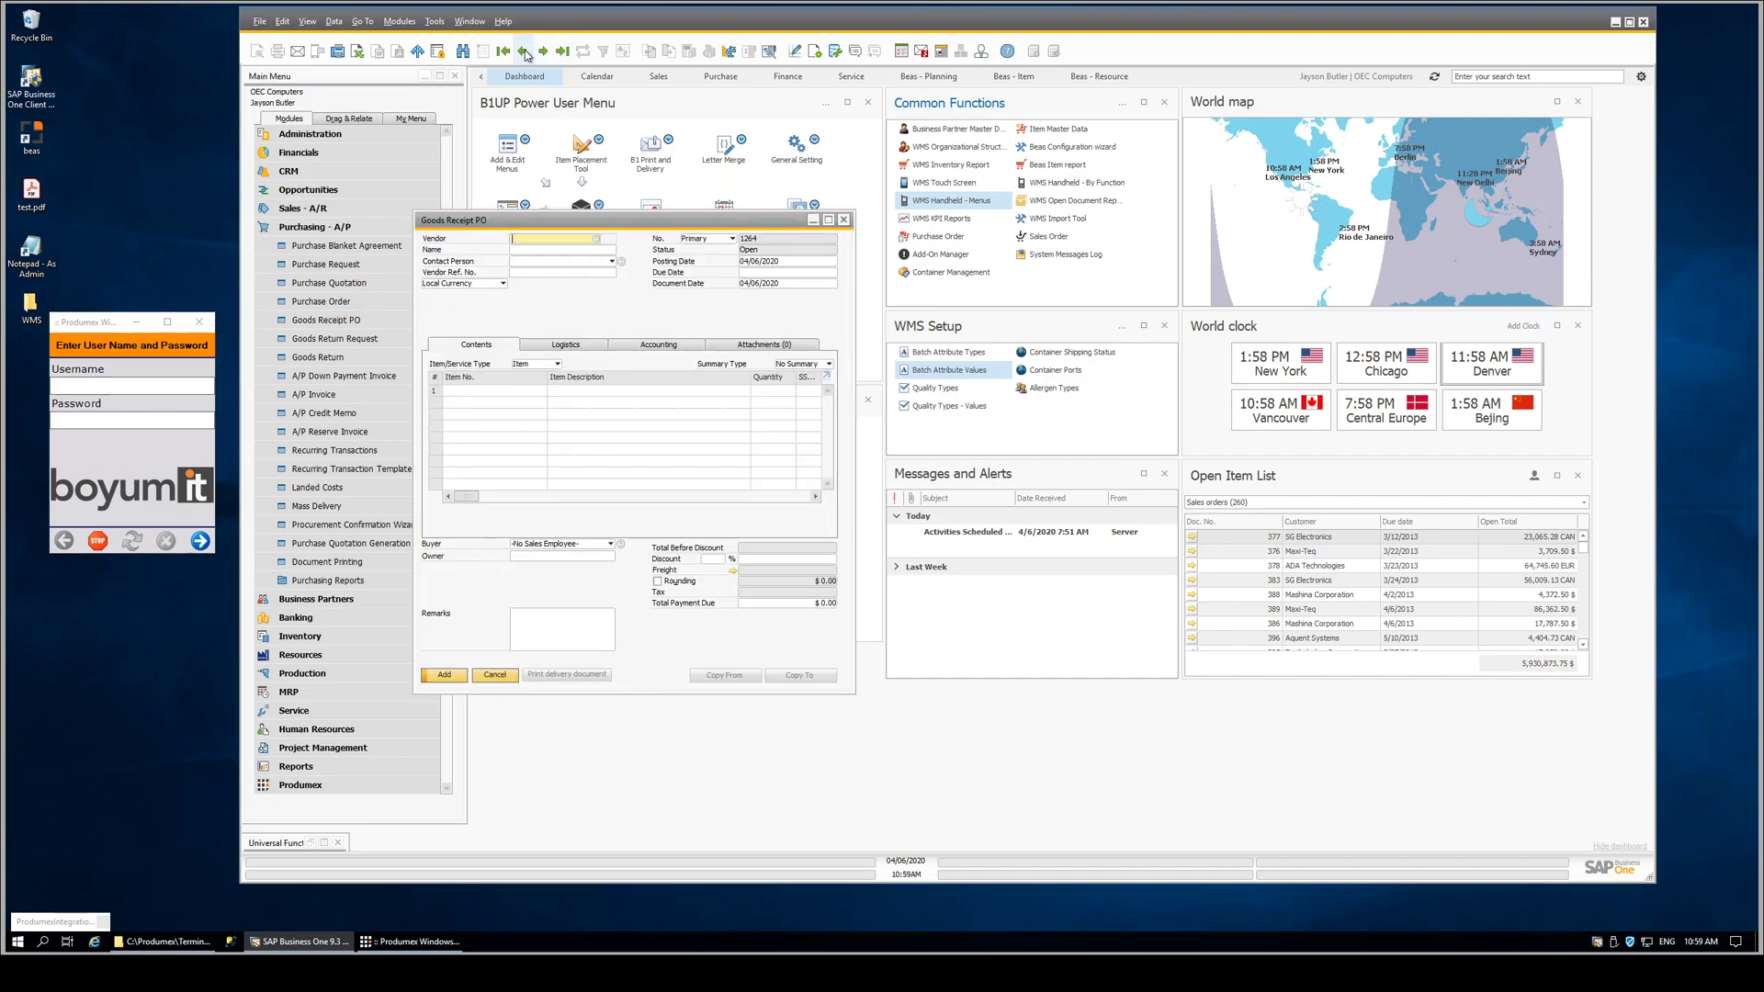
{"action": "left_click", "coordinate": [522, 50]}
{"action": "left_click", "coordinate": [524, 51]}
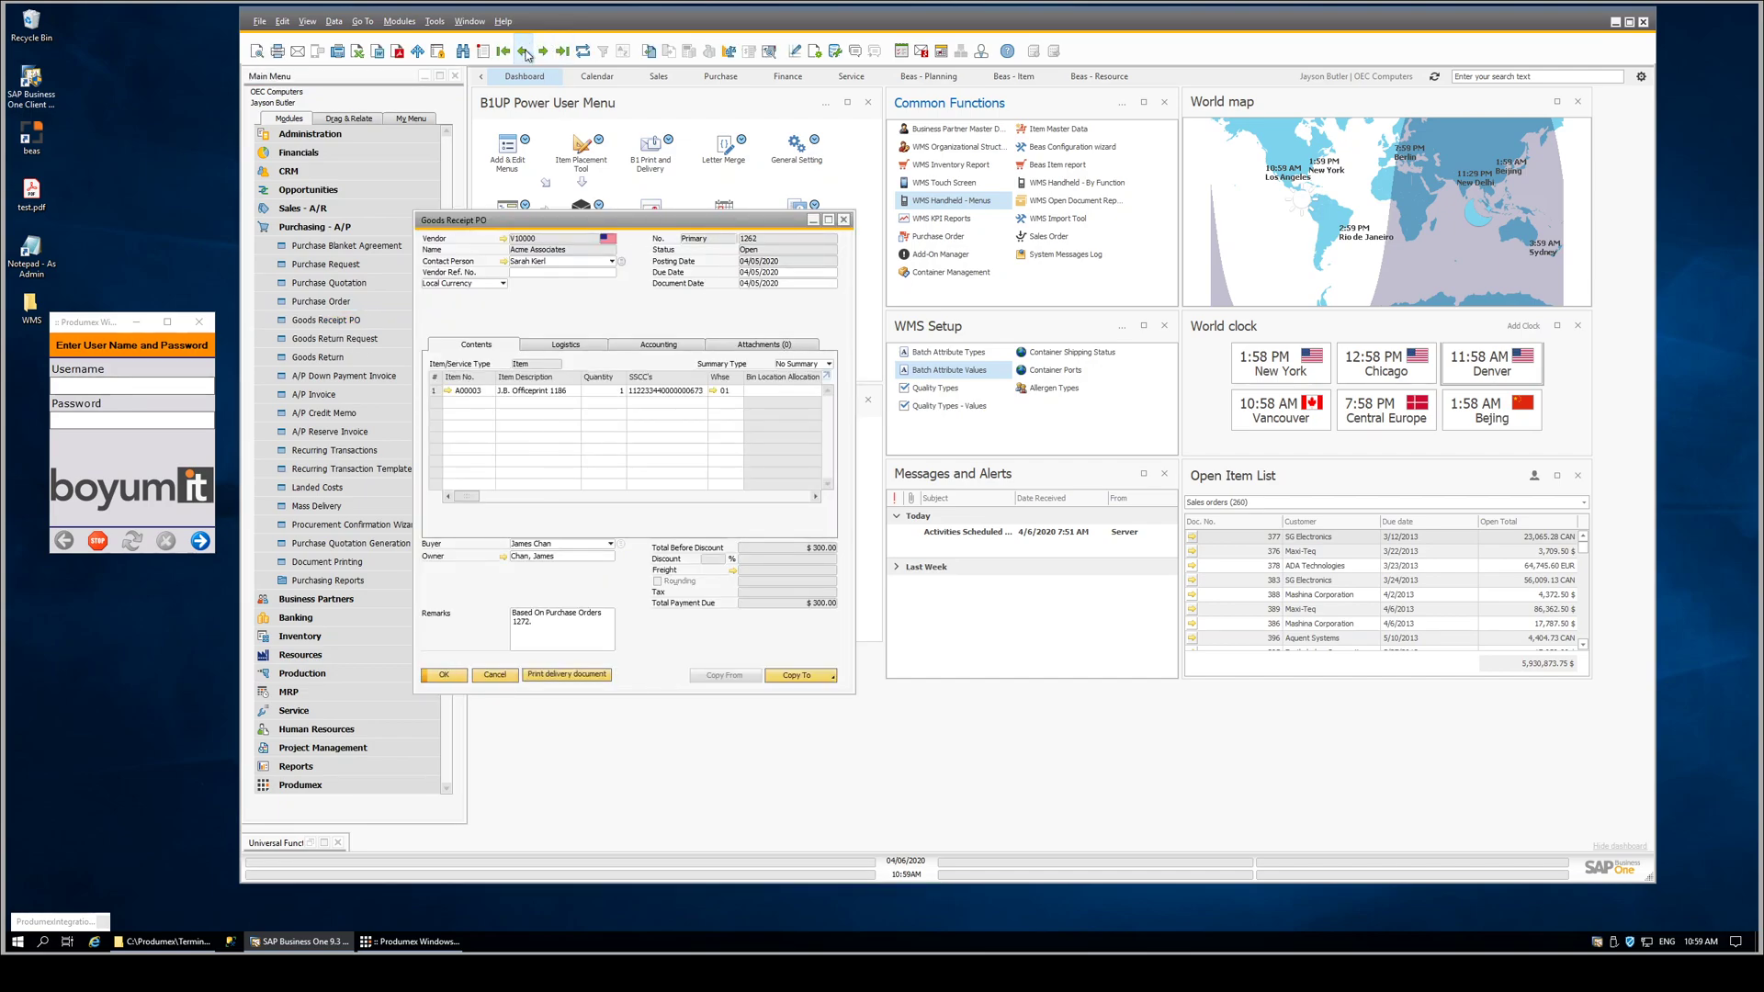
{"action": "left_click", "coordinate": [523, 51]}
{"action": "left_click", "coordinate": [523, 51]}
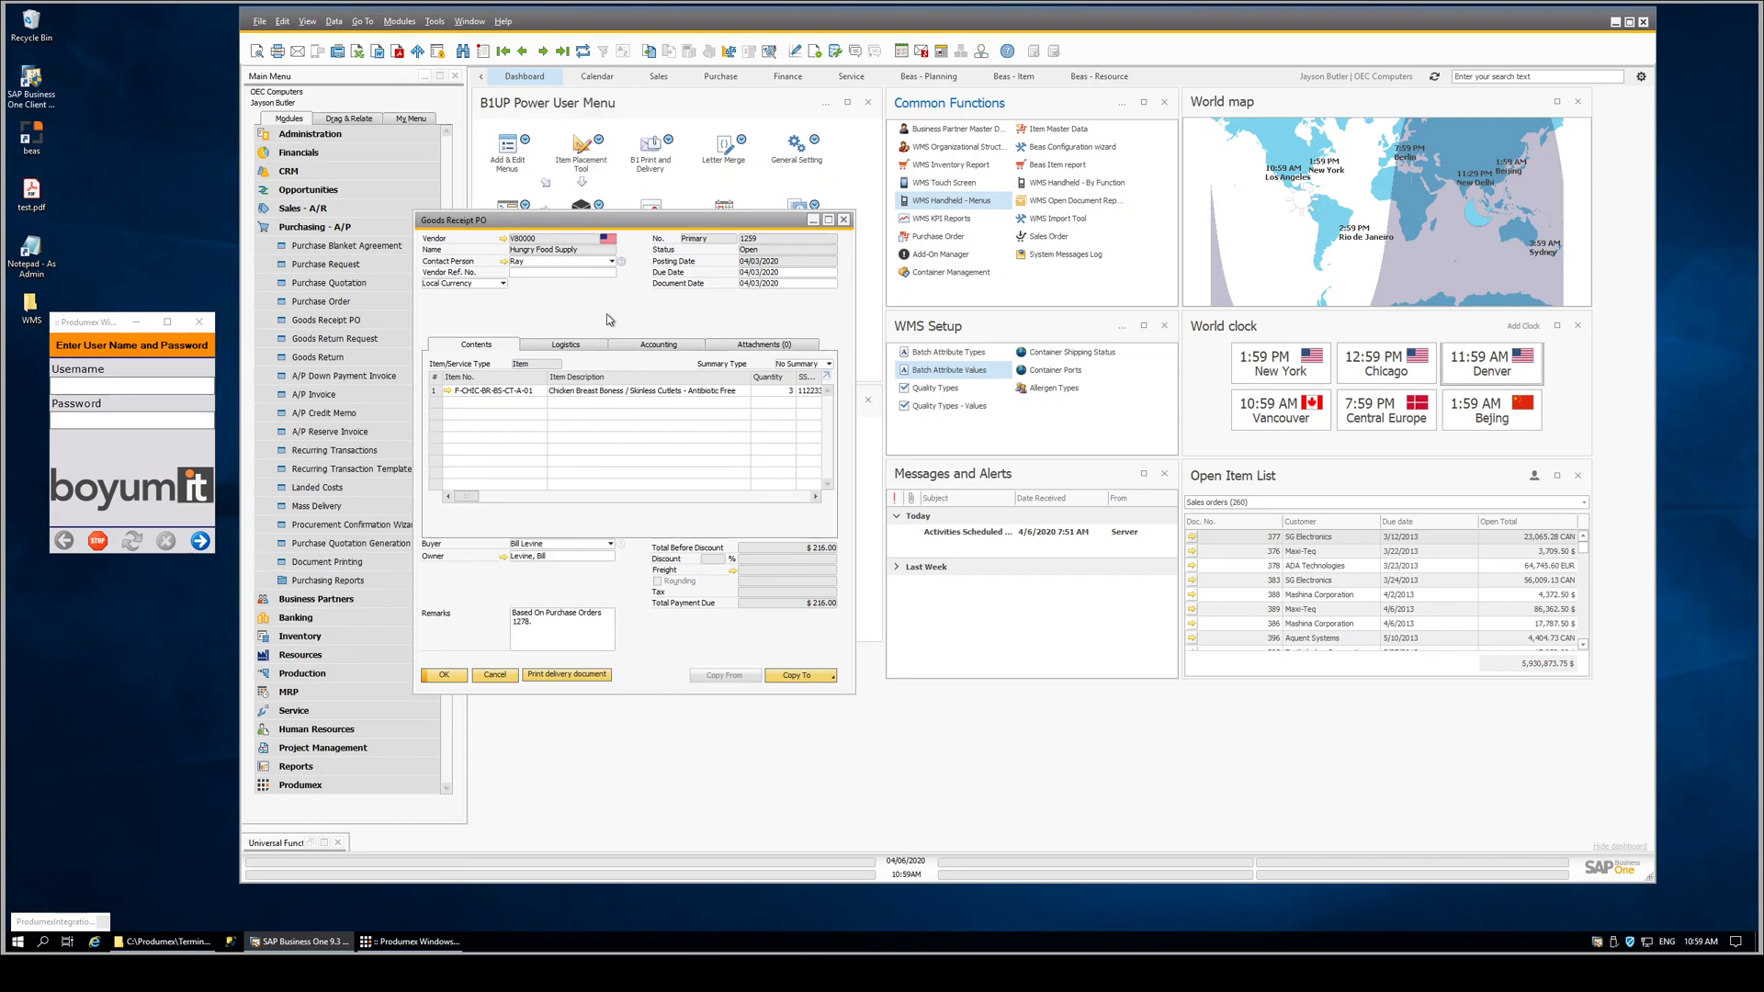
{"action": "right_click", "coordinate": [607, 312]}
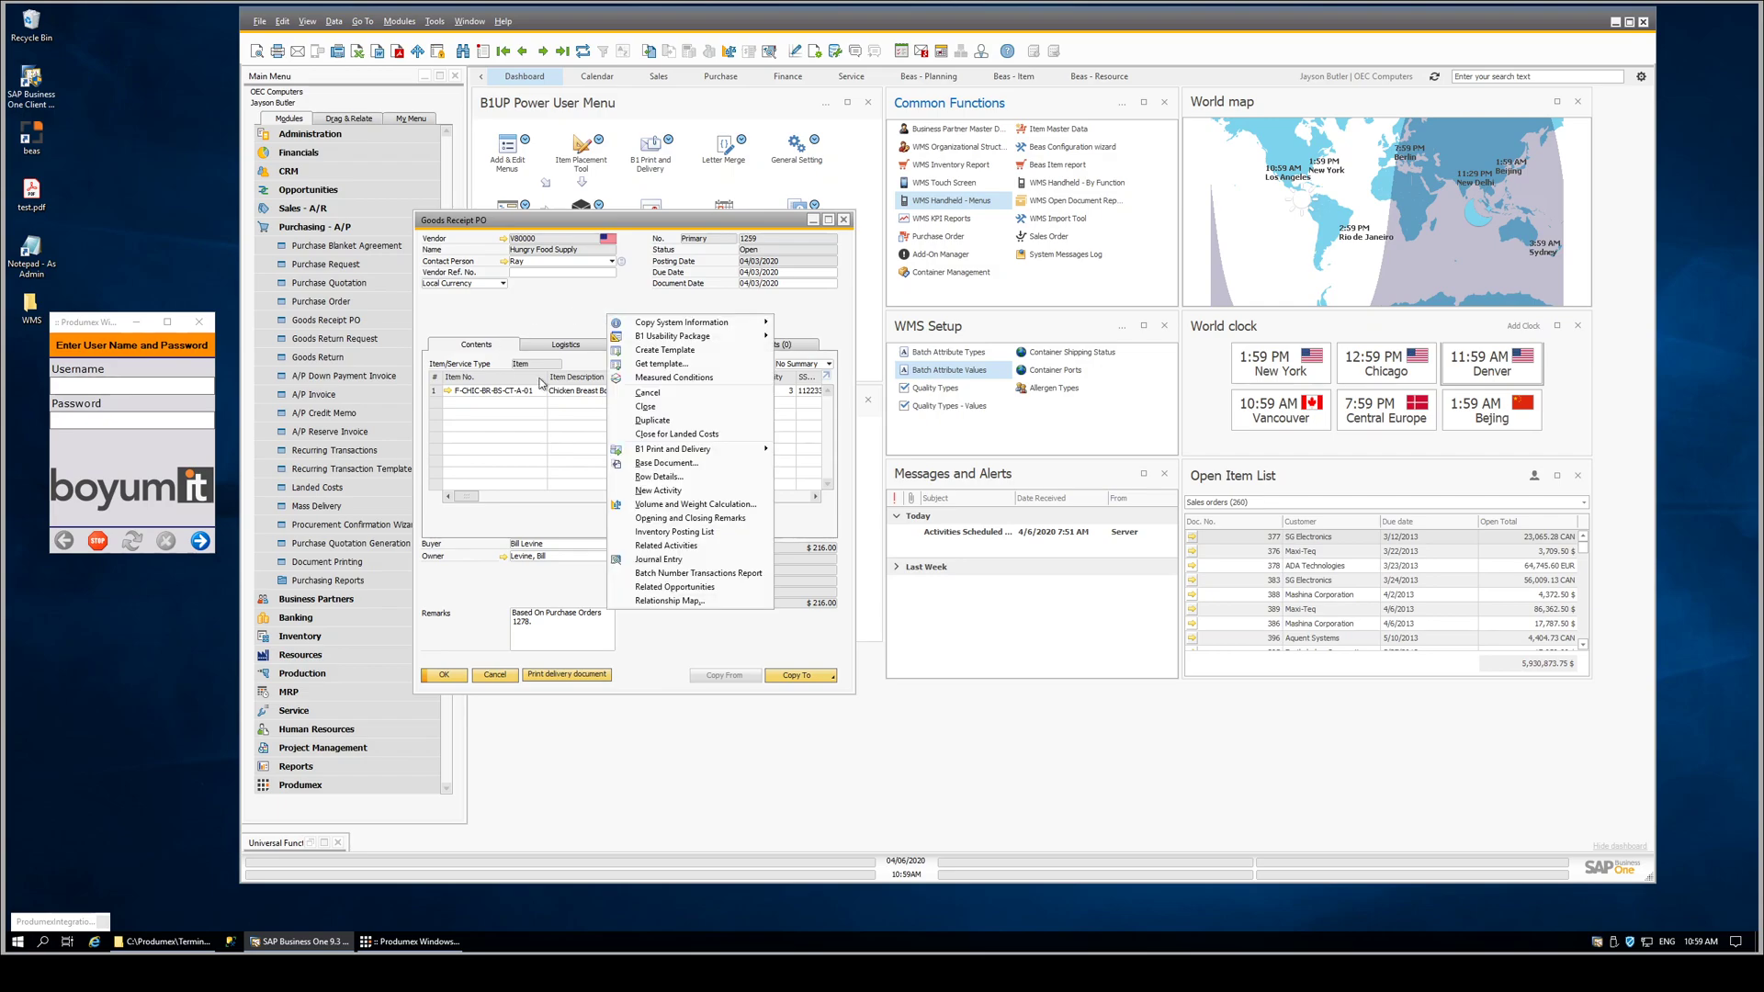
{"action": "left_click", "coordinate": [696, 378]}
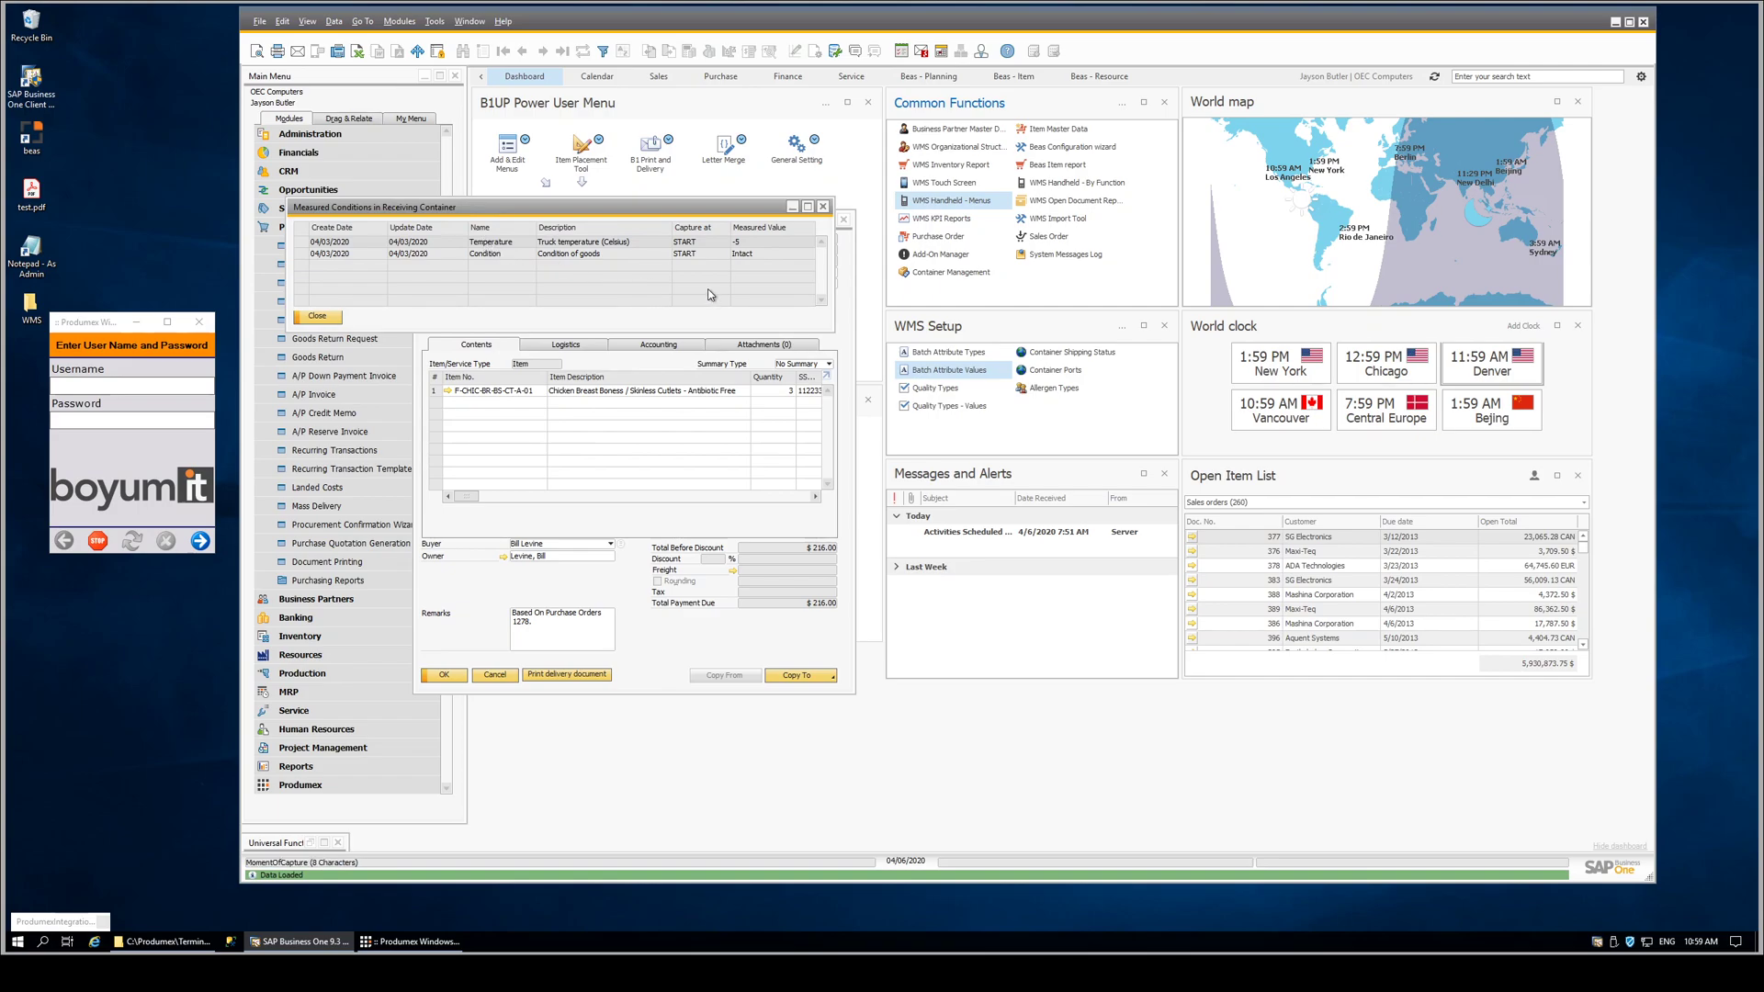
{"action": "left_click", "coordinate": [936, 390]}
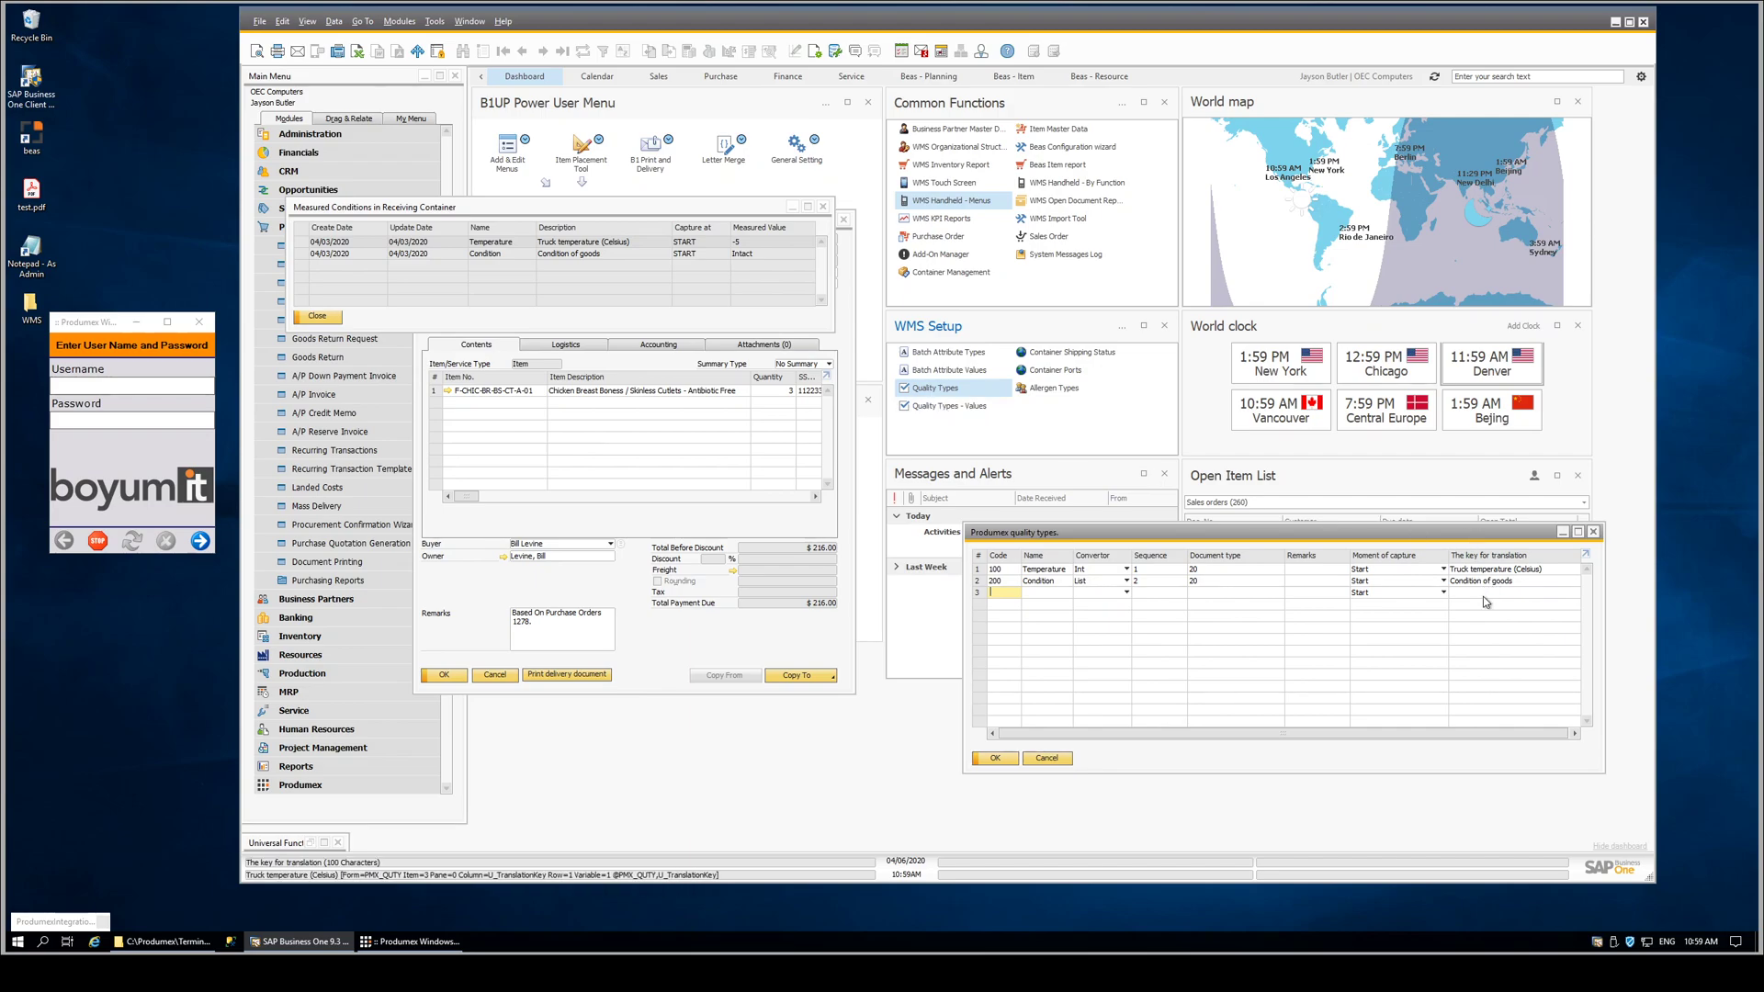
{"action": "left_click", "coordinate": [941, 408]}
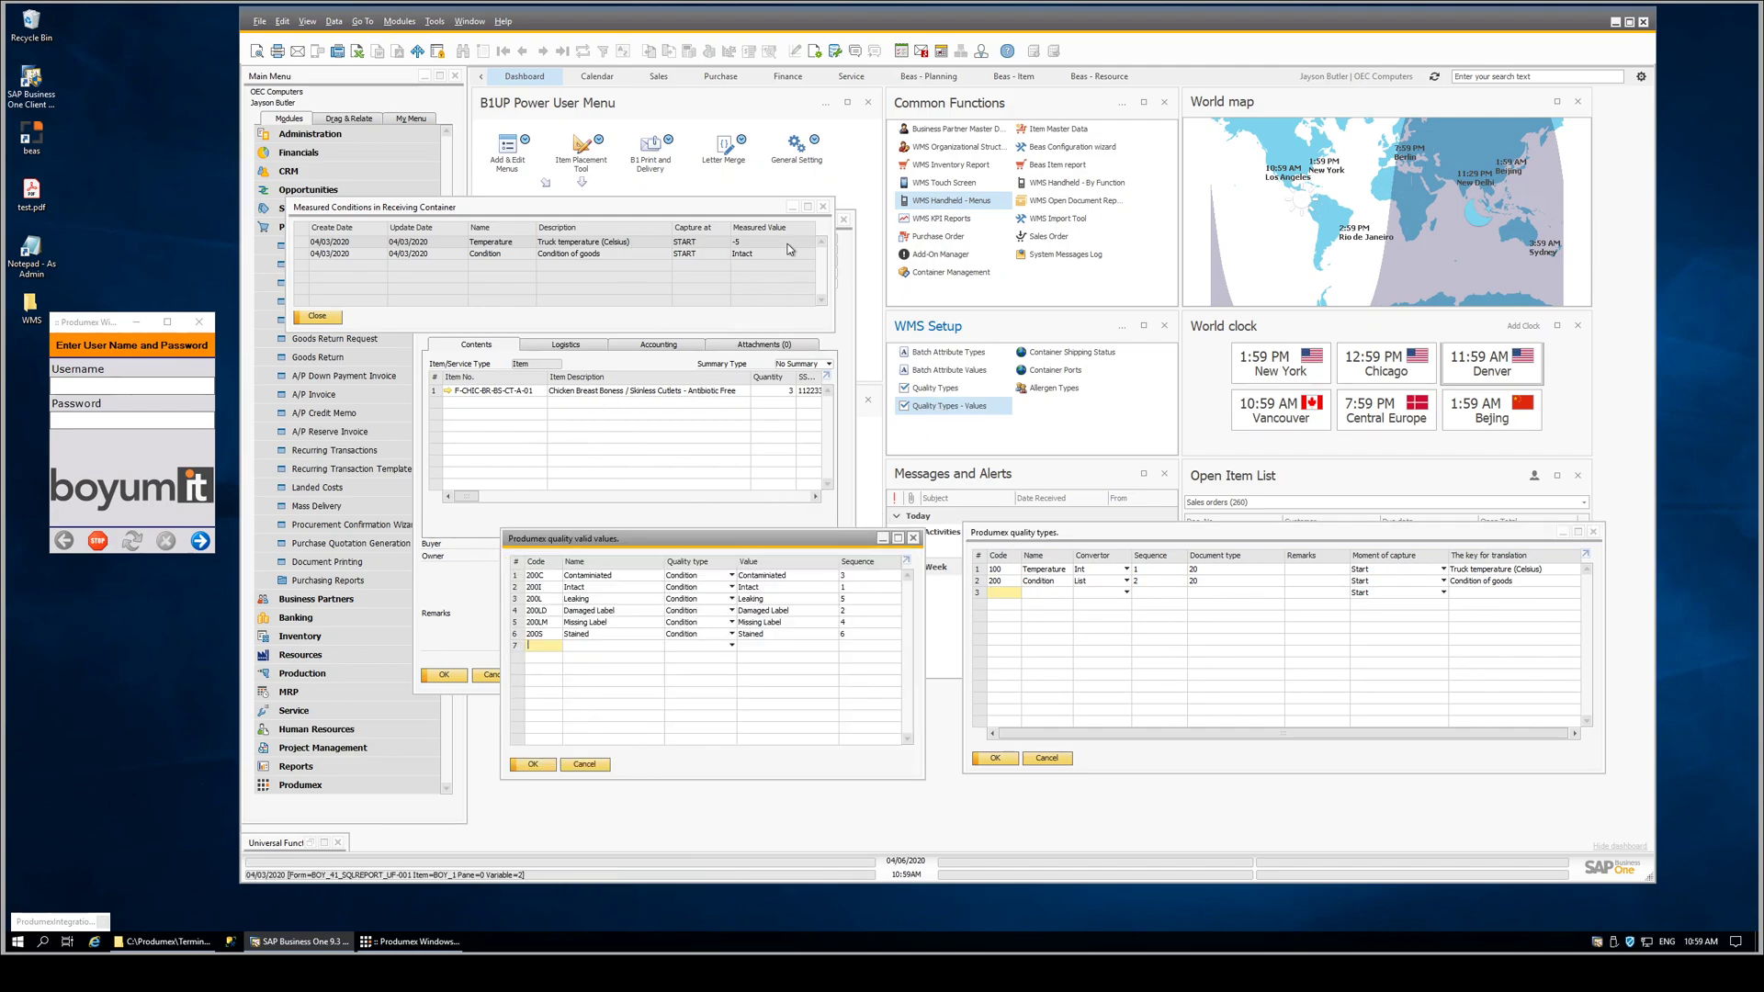
{"action": "left_click", "coordinate": [581, 769]}
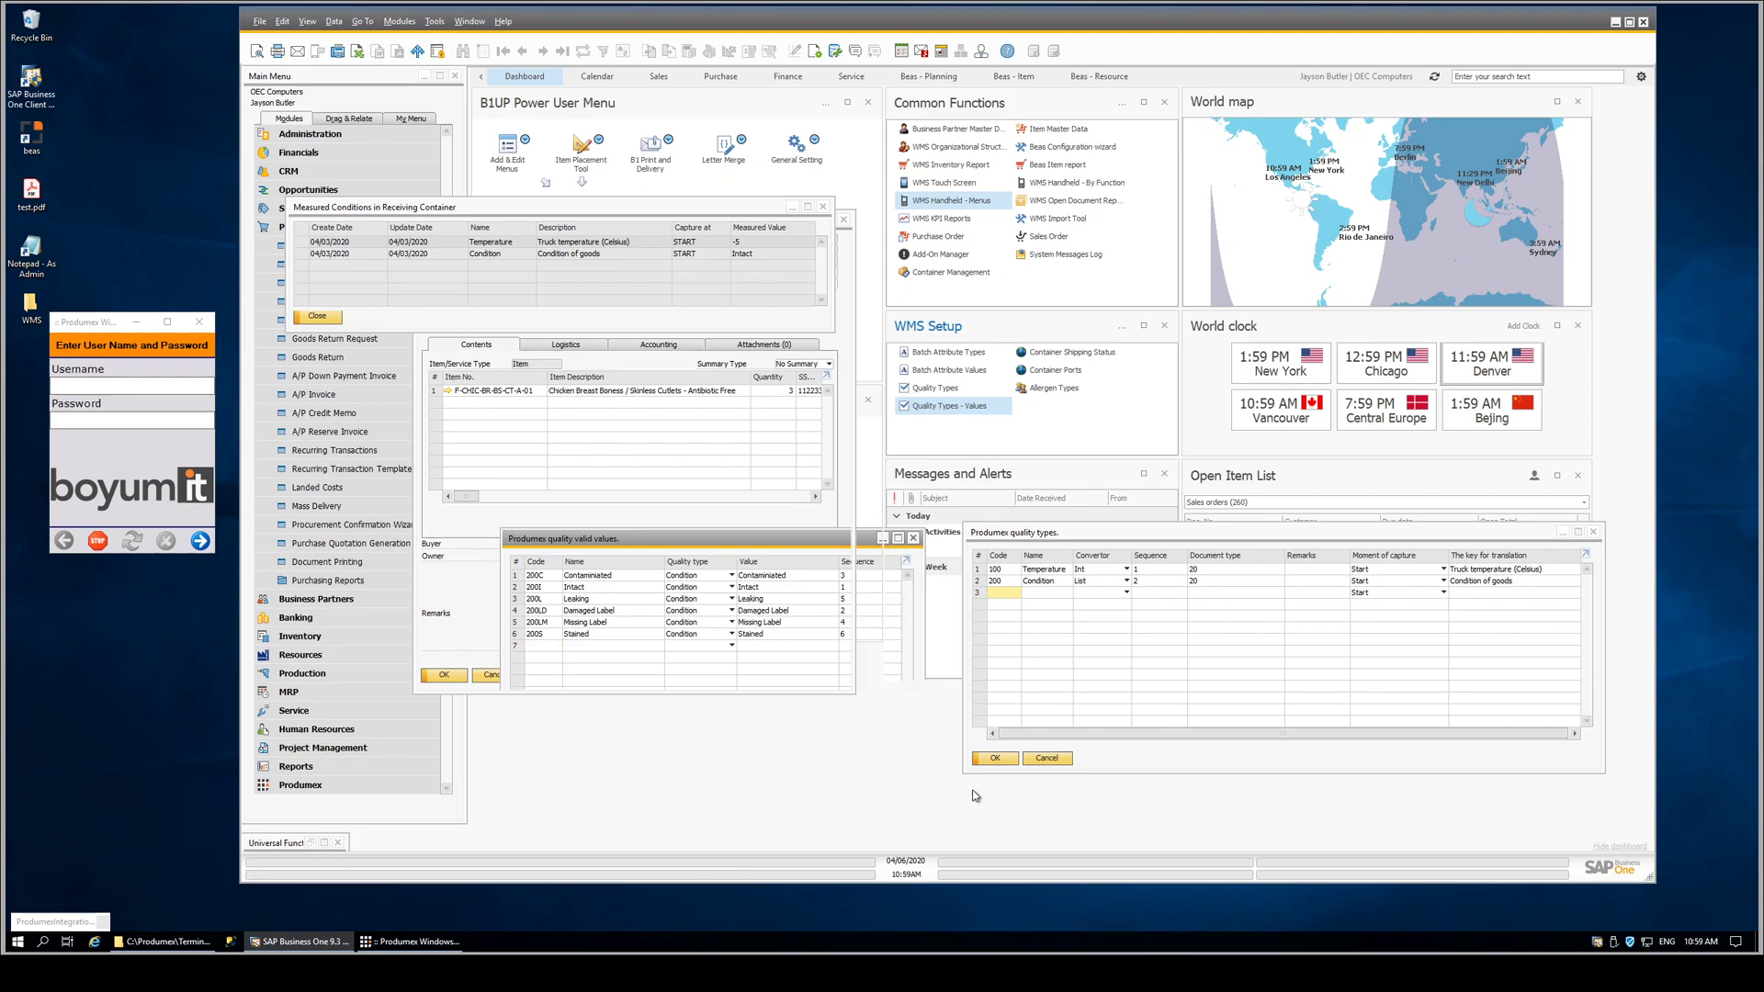
{"action": "left_click", "coordinate": [1047, 758]}
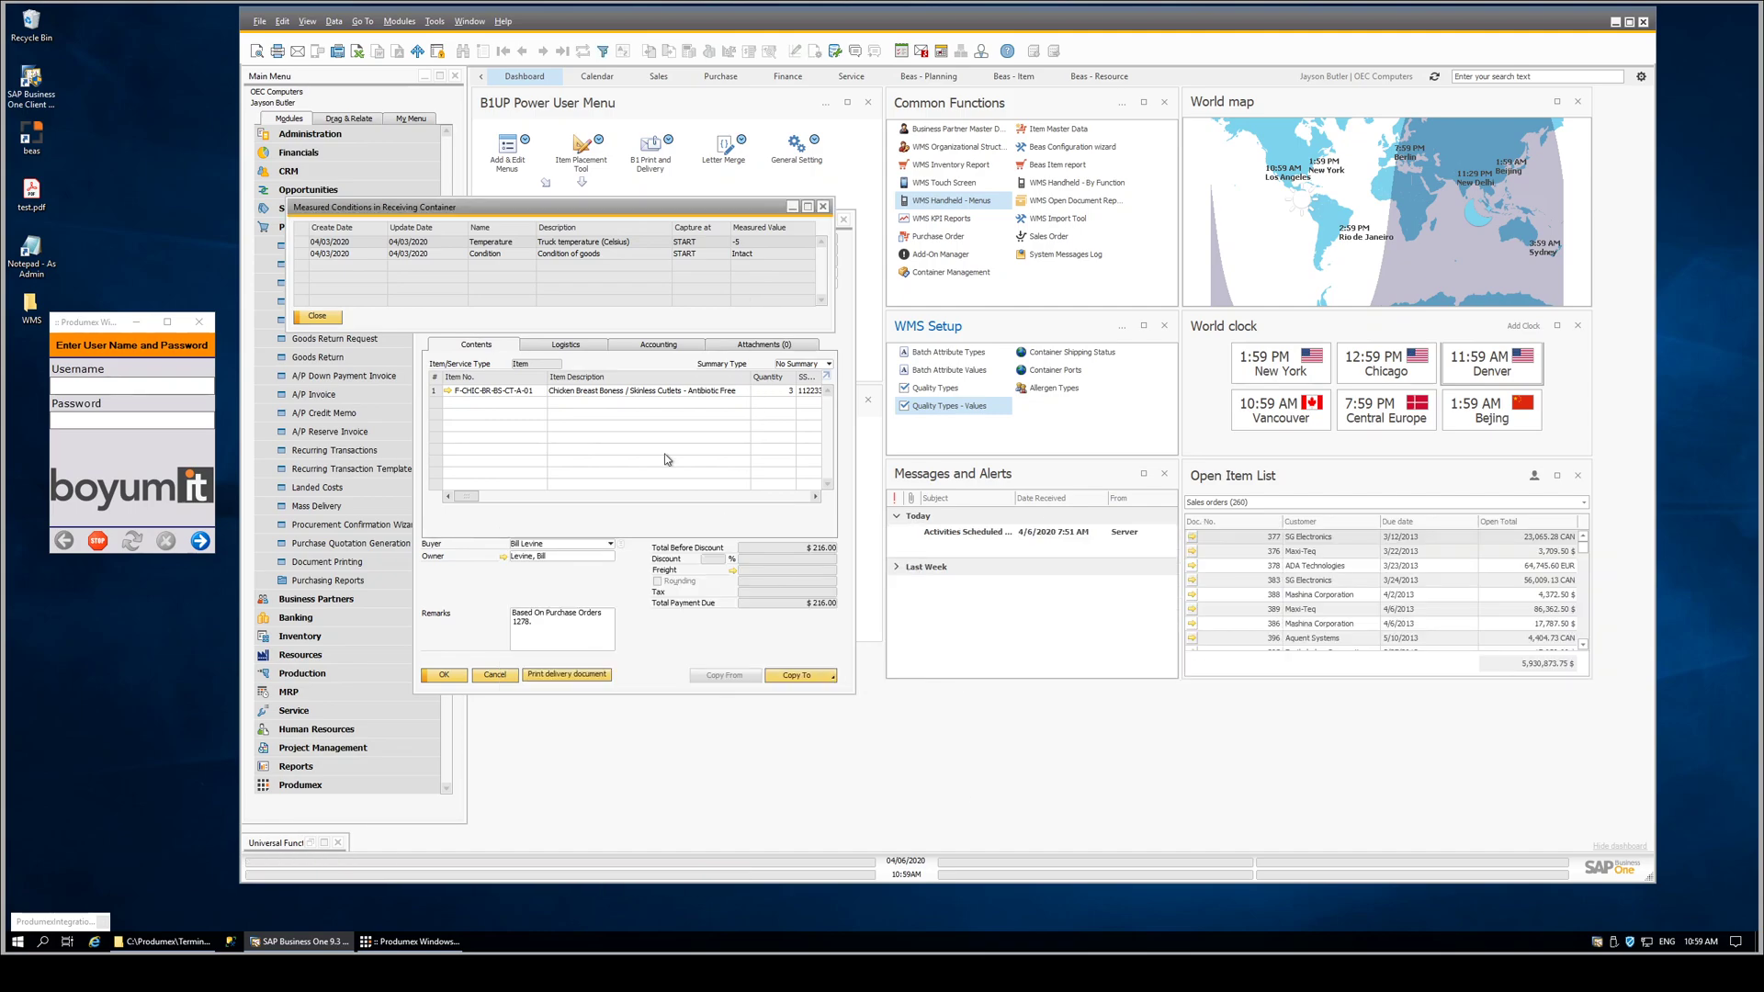
{"action": "left_click", "coordinate": [317, 317]}
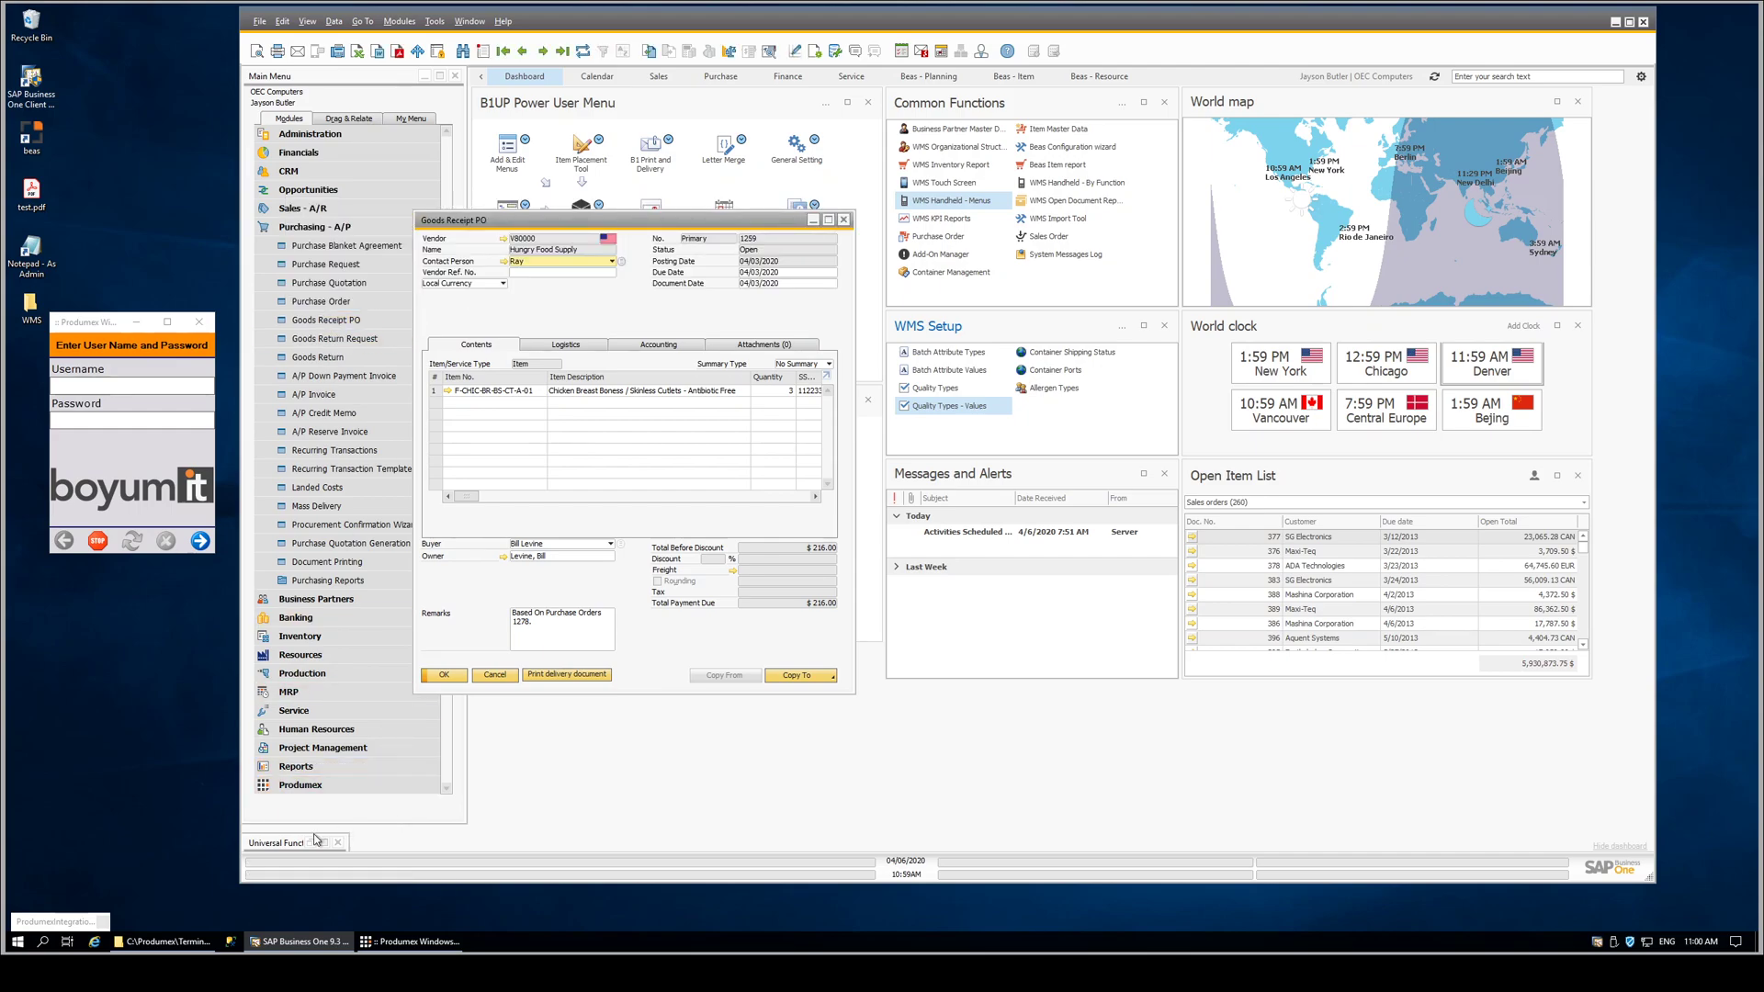
Load WMS-RPT-INITQUAL by search, view its Format Wizard unchanged, and close the configuration with OK.
{"action": "left_click", "coordinate": [276, 843]}
{"action": "key", "text": "ctrl+f"}
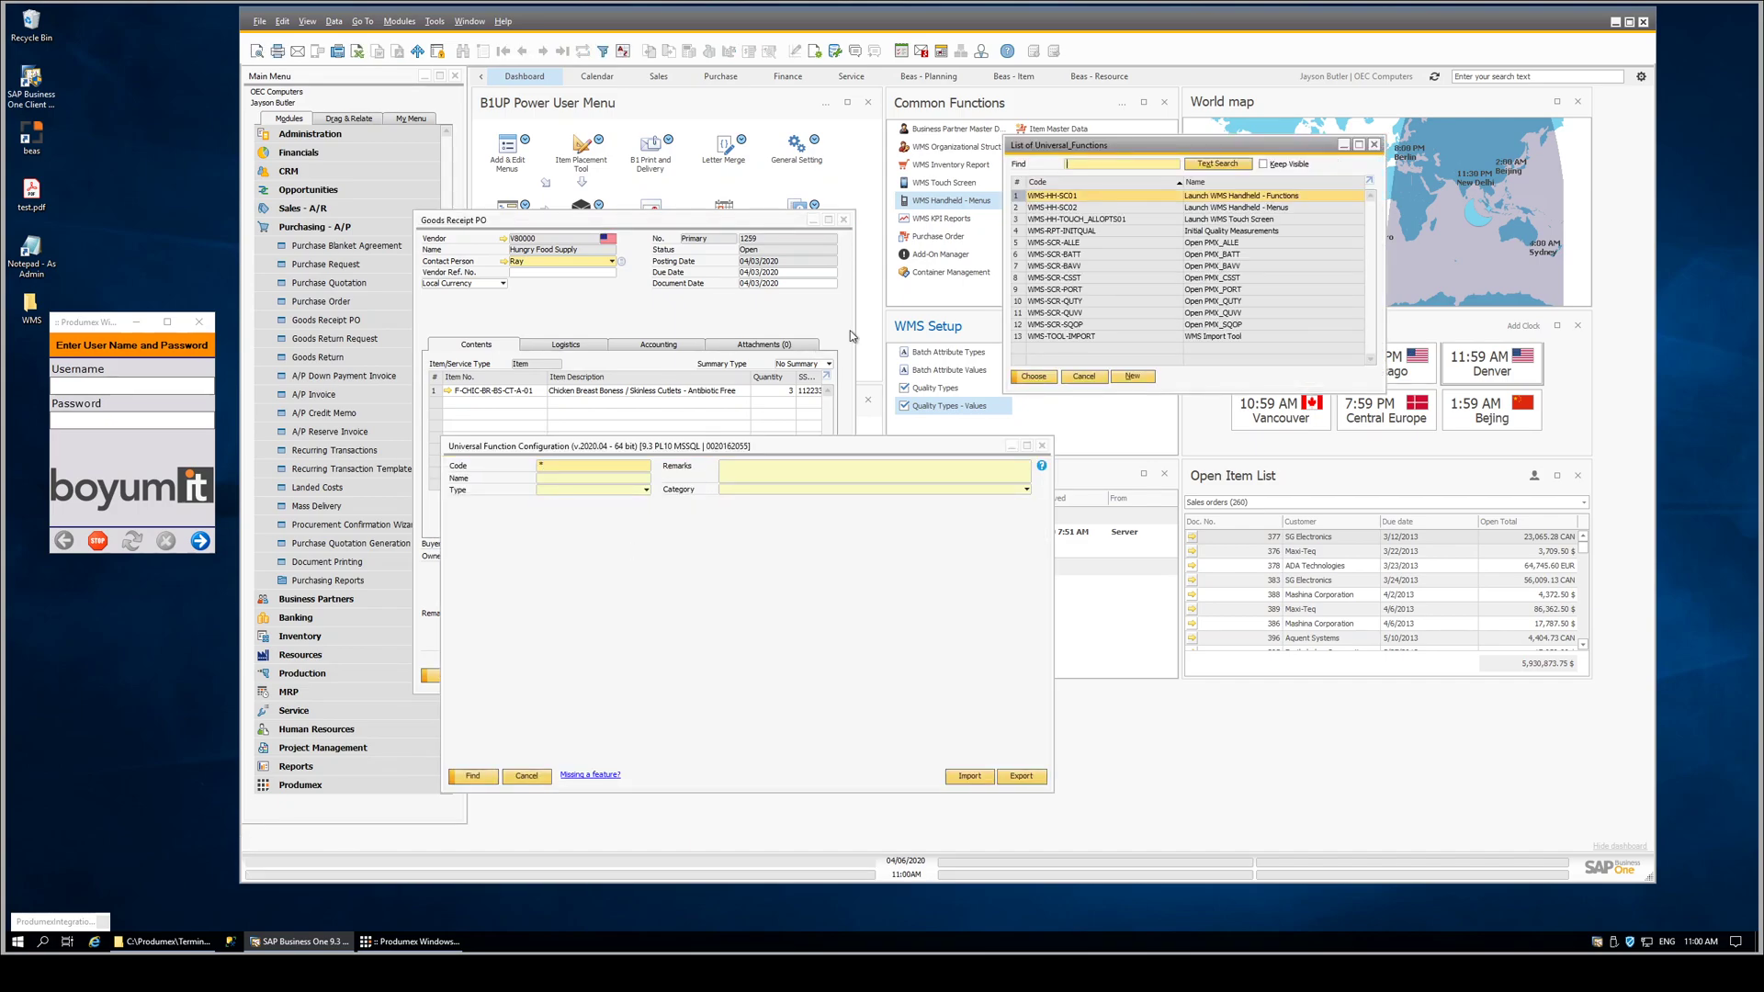
{"action": "left_click", "coordinate": [1052, 232]}
{"action": "double_click", "coordinate": [1052, 233]}
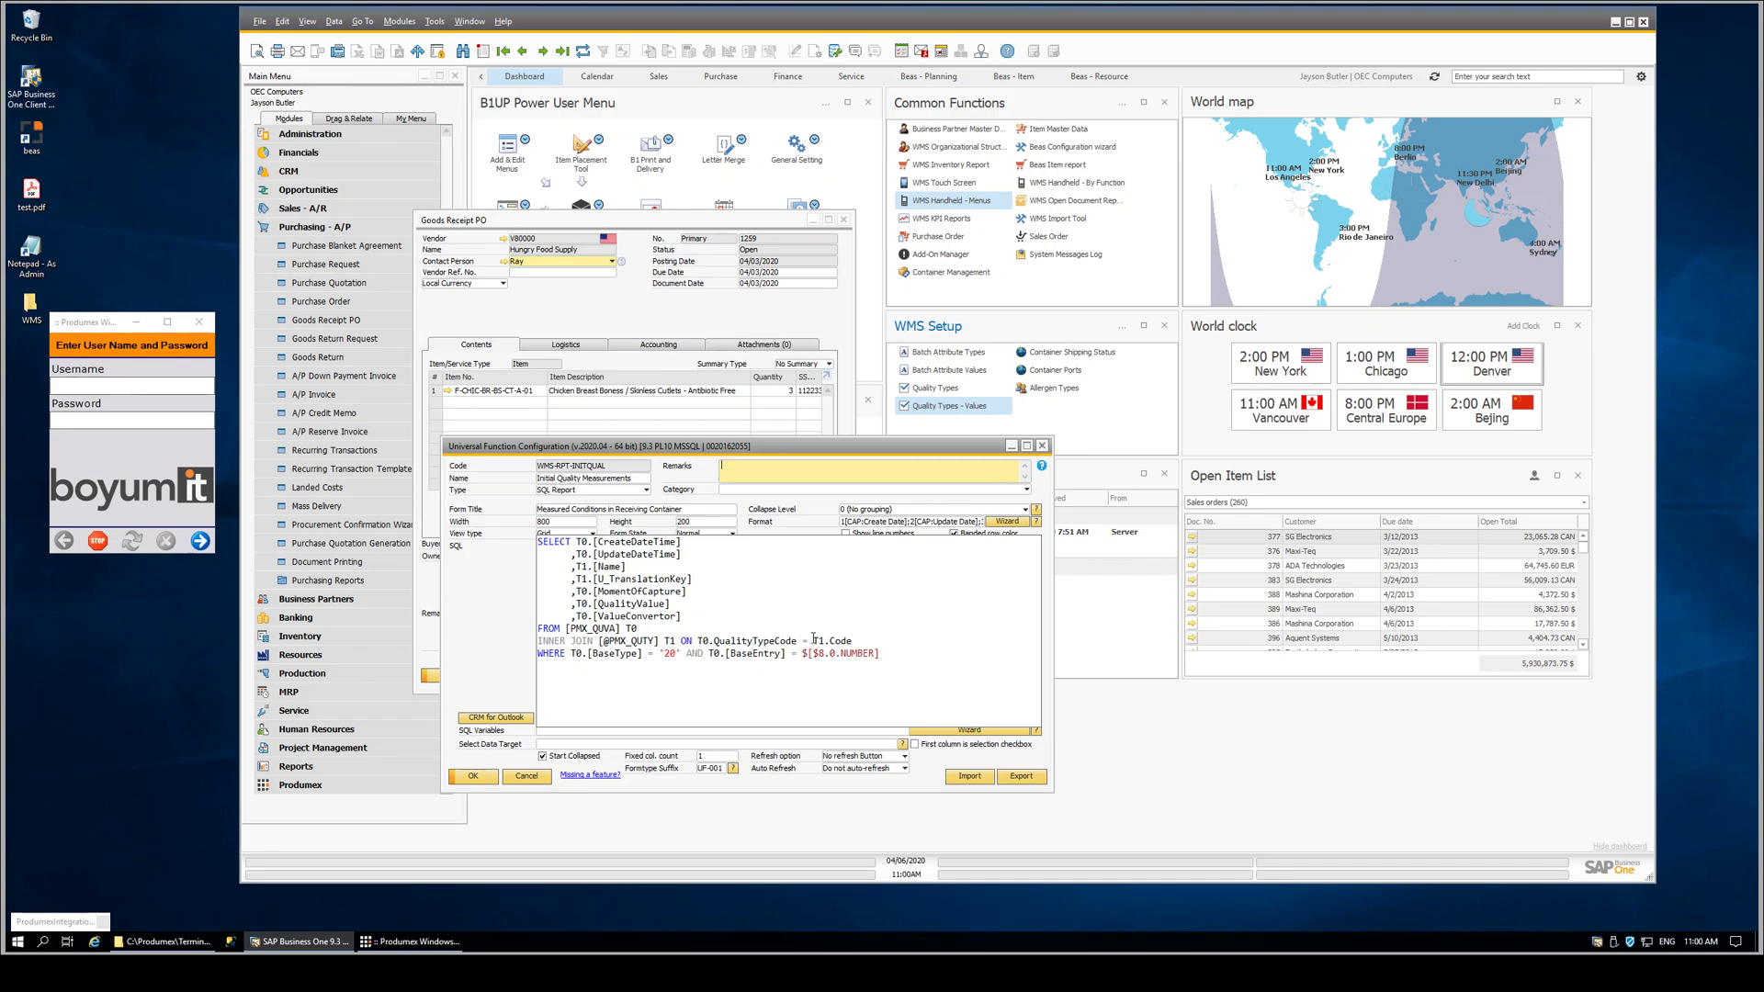
{"action": "left_click", "coordinate": [1004, 522]}
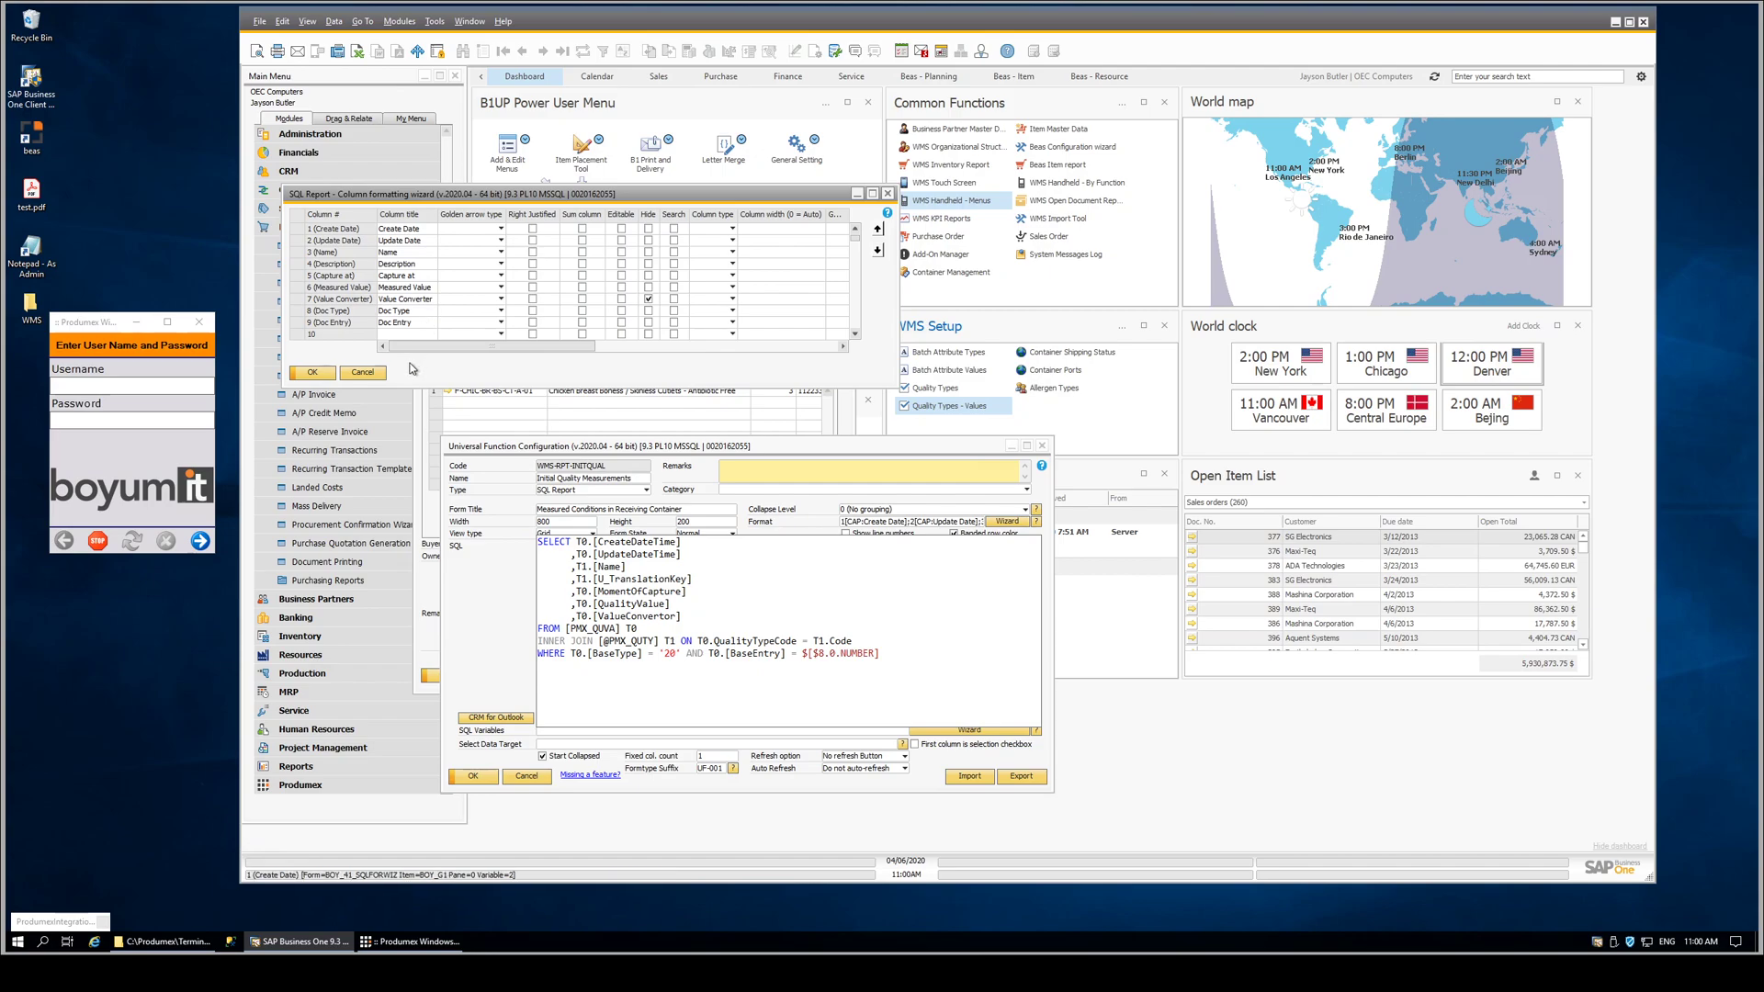
{"action": "left_click", "coordinate": [364, 373]}
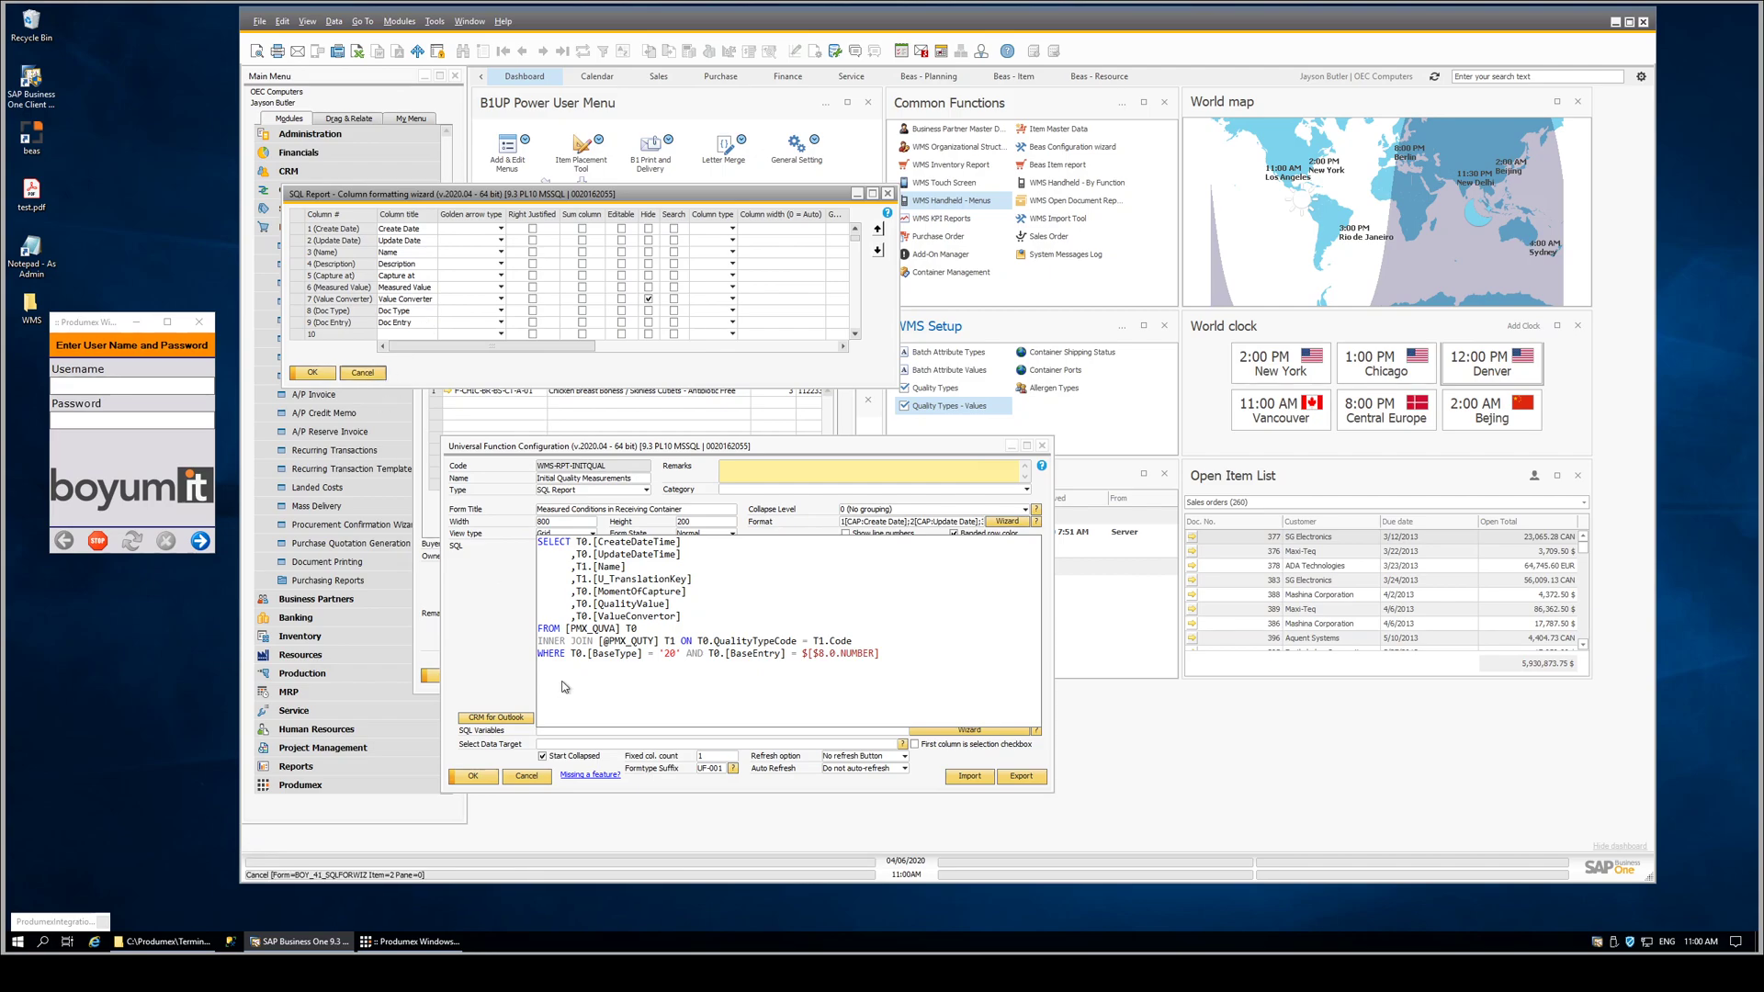
{"action": "left_click", "coordinate": [474, 777]}
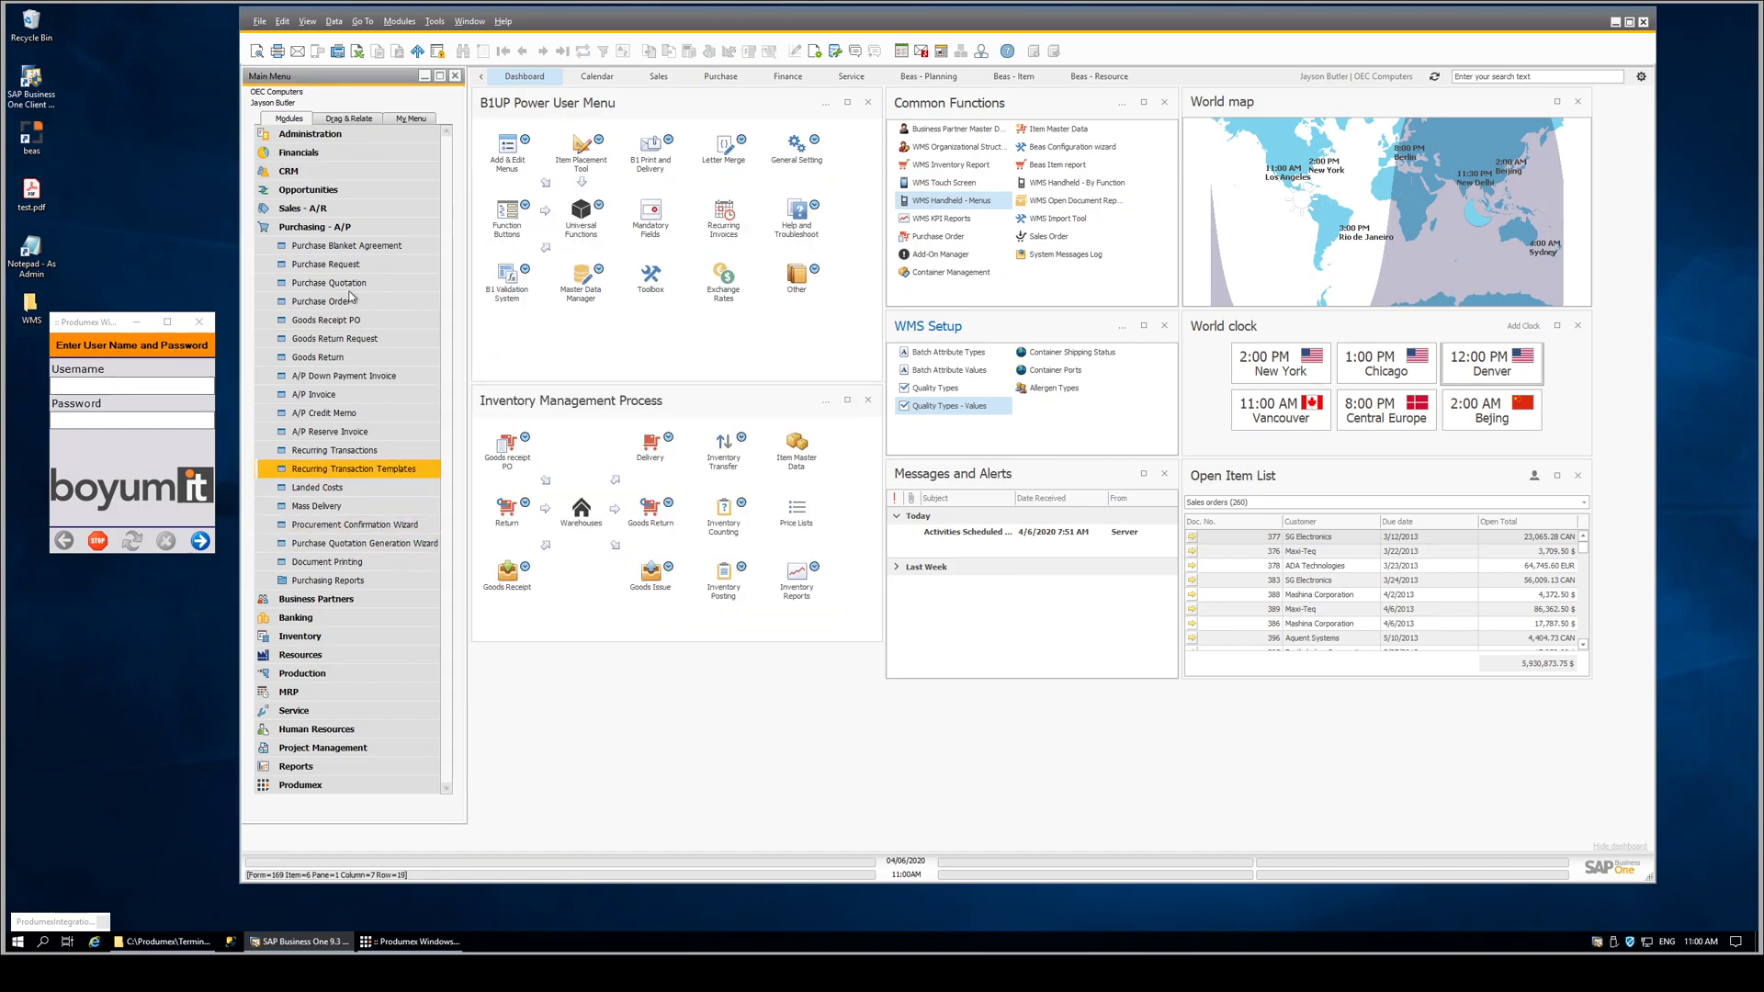
Open a blank Container Management form and place the cursor in Maximum volume.
{"action": "left_click", "coordinate": [933, 274]}
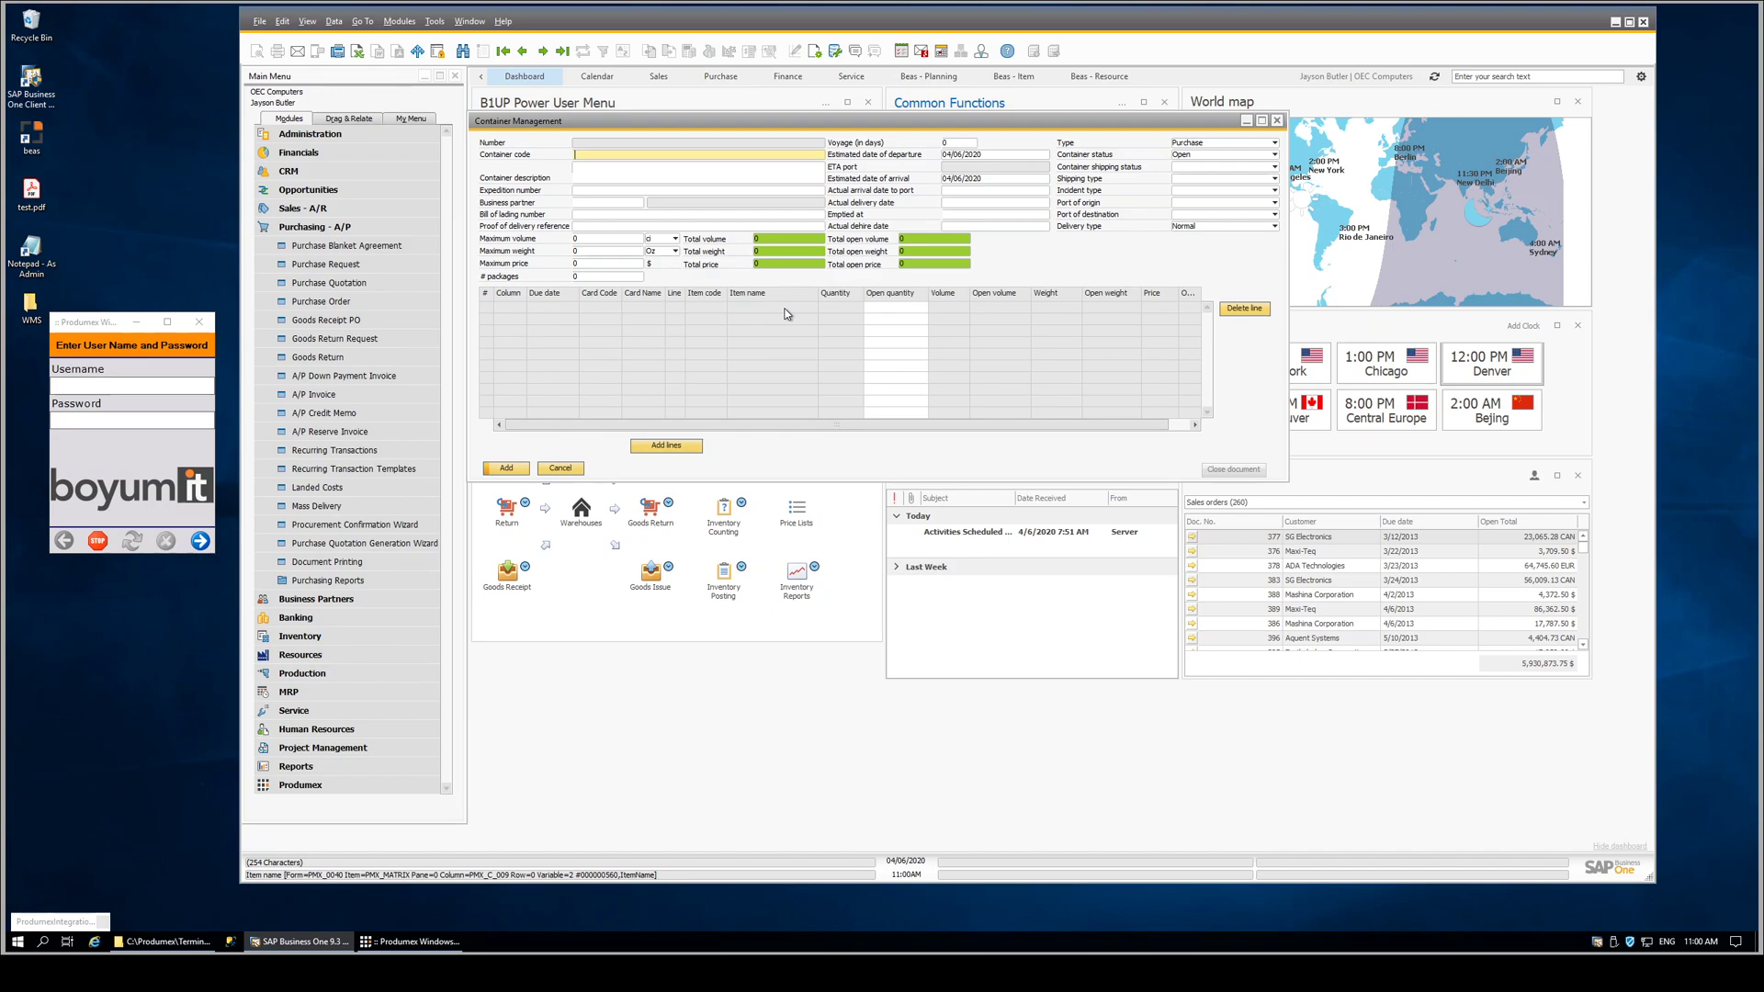
{"action": "left_click", "coordinate": [585, 239]}
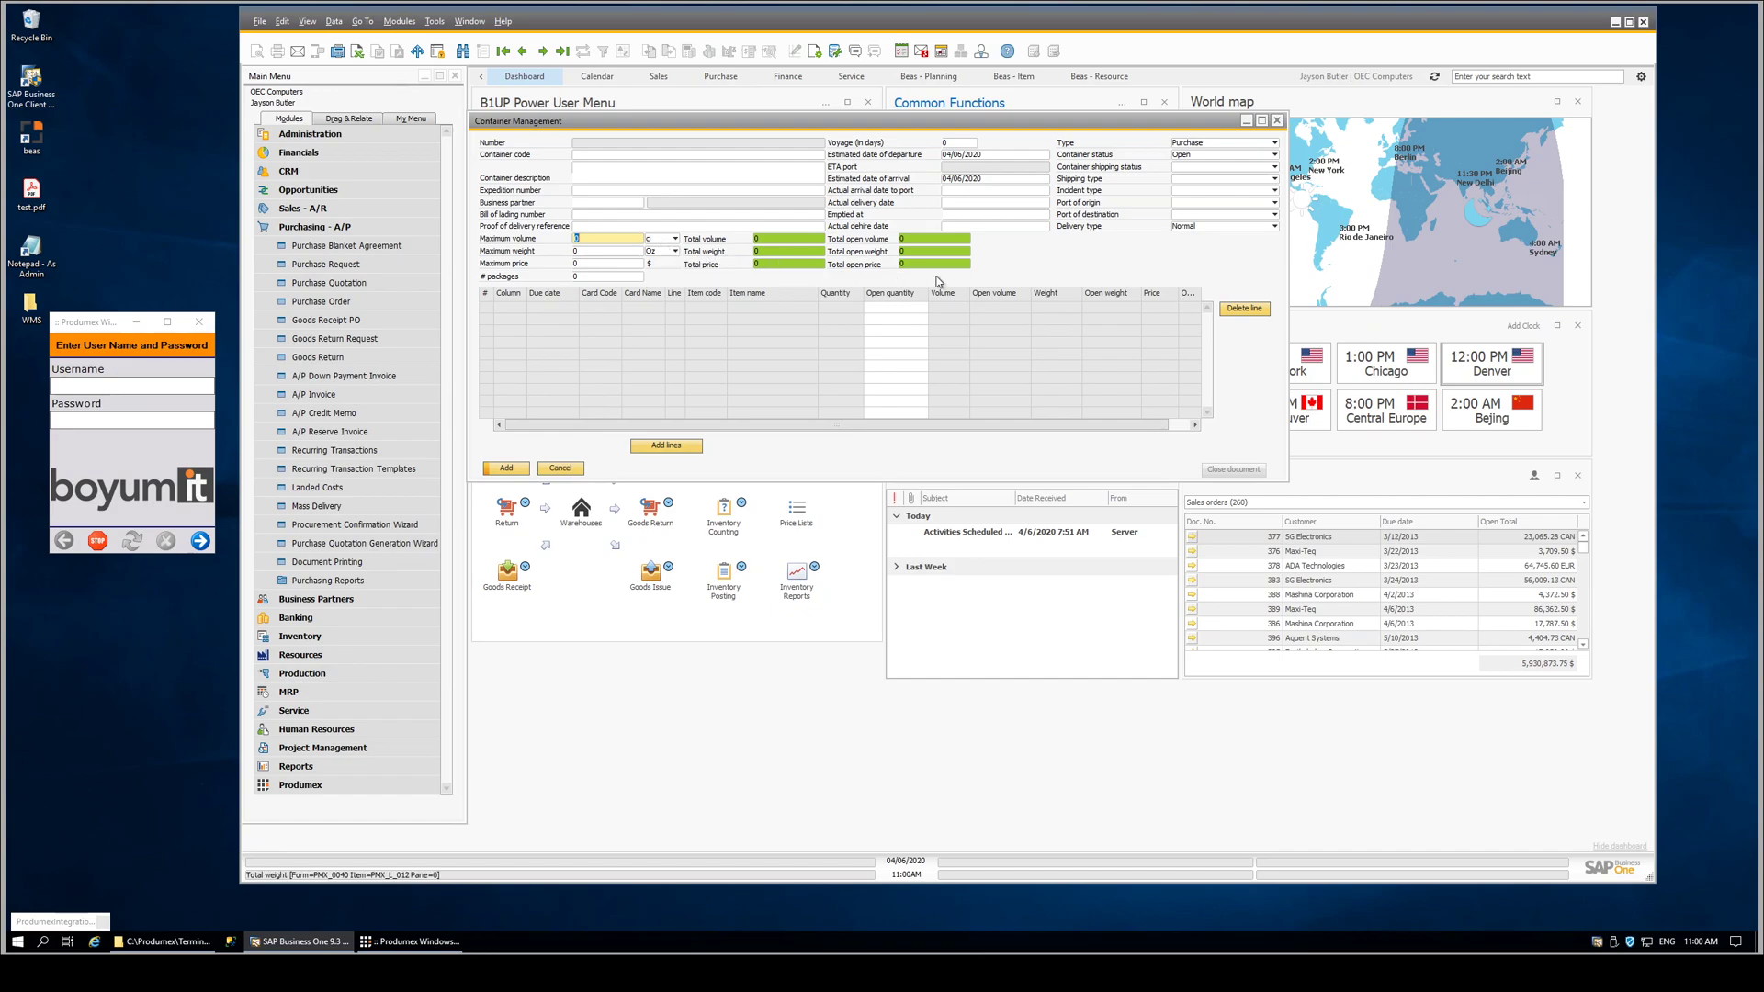
Apply the 40 Foot Container template, giving maximum volume 2385 and maximum weight 57759.
{"action": "right_click", "coordinate": [1006, 257]}
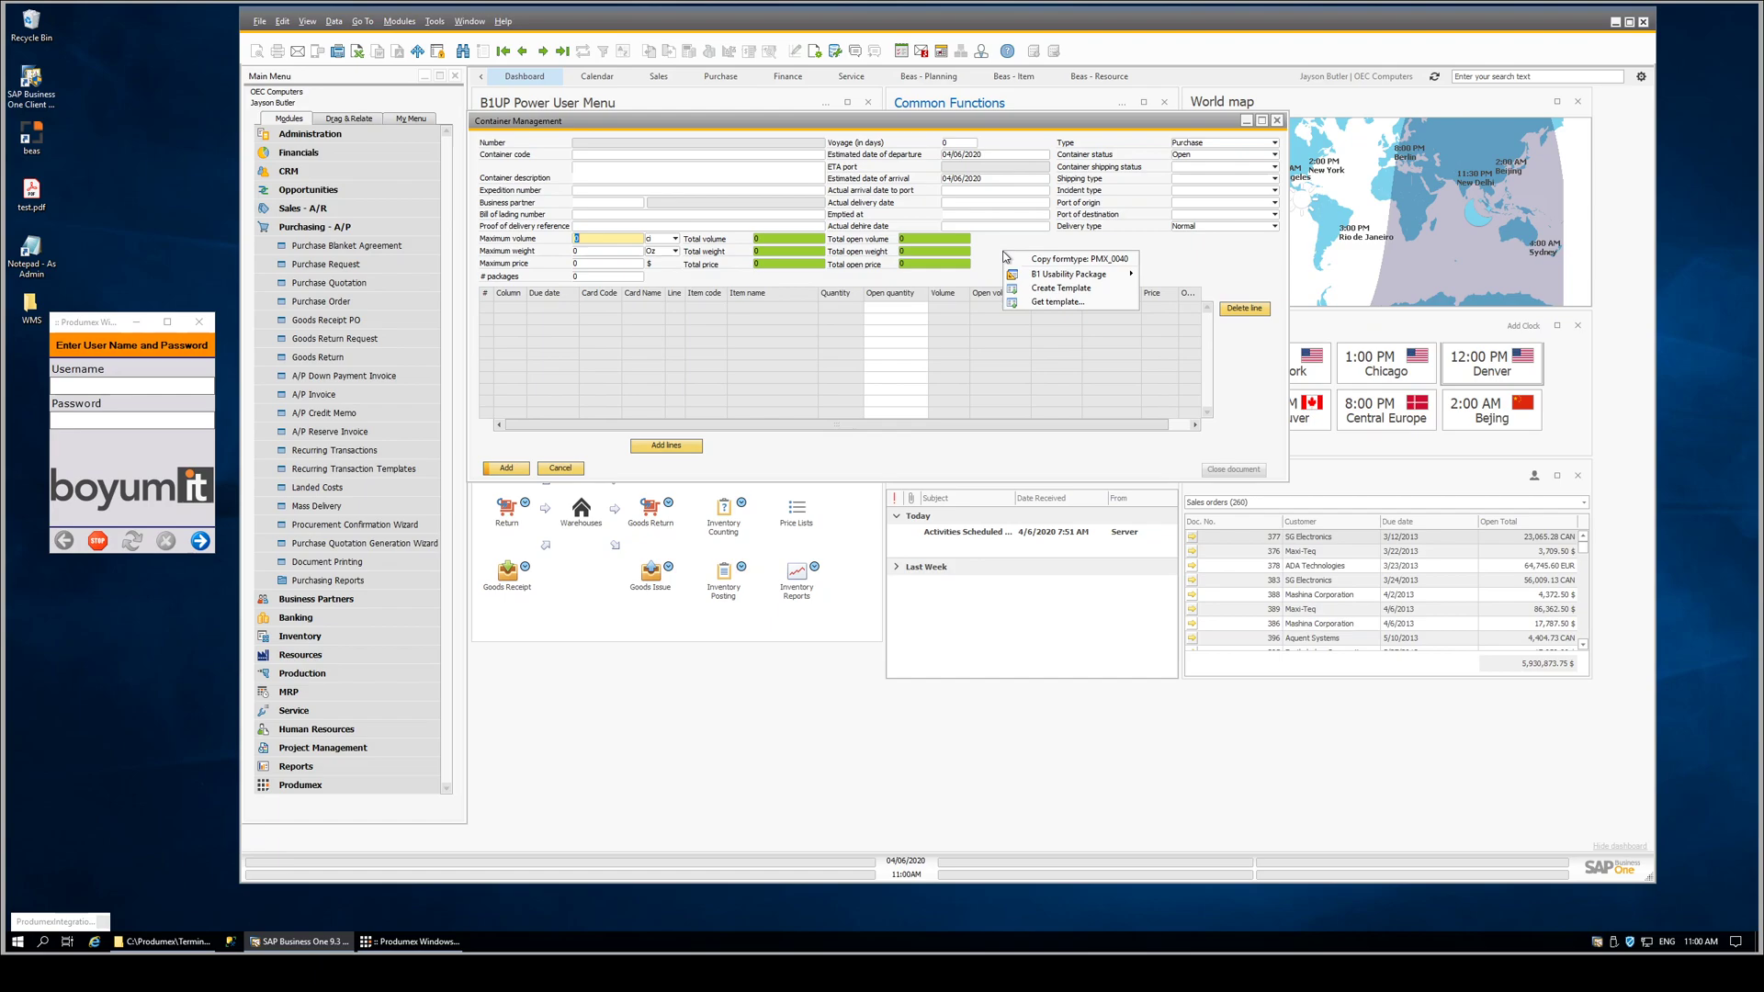
{"action": "left_click", "coordinate": [1060, 303]}
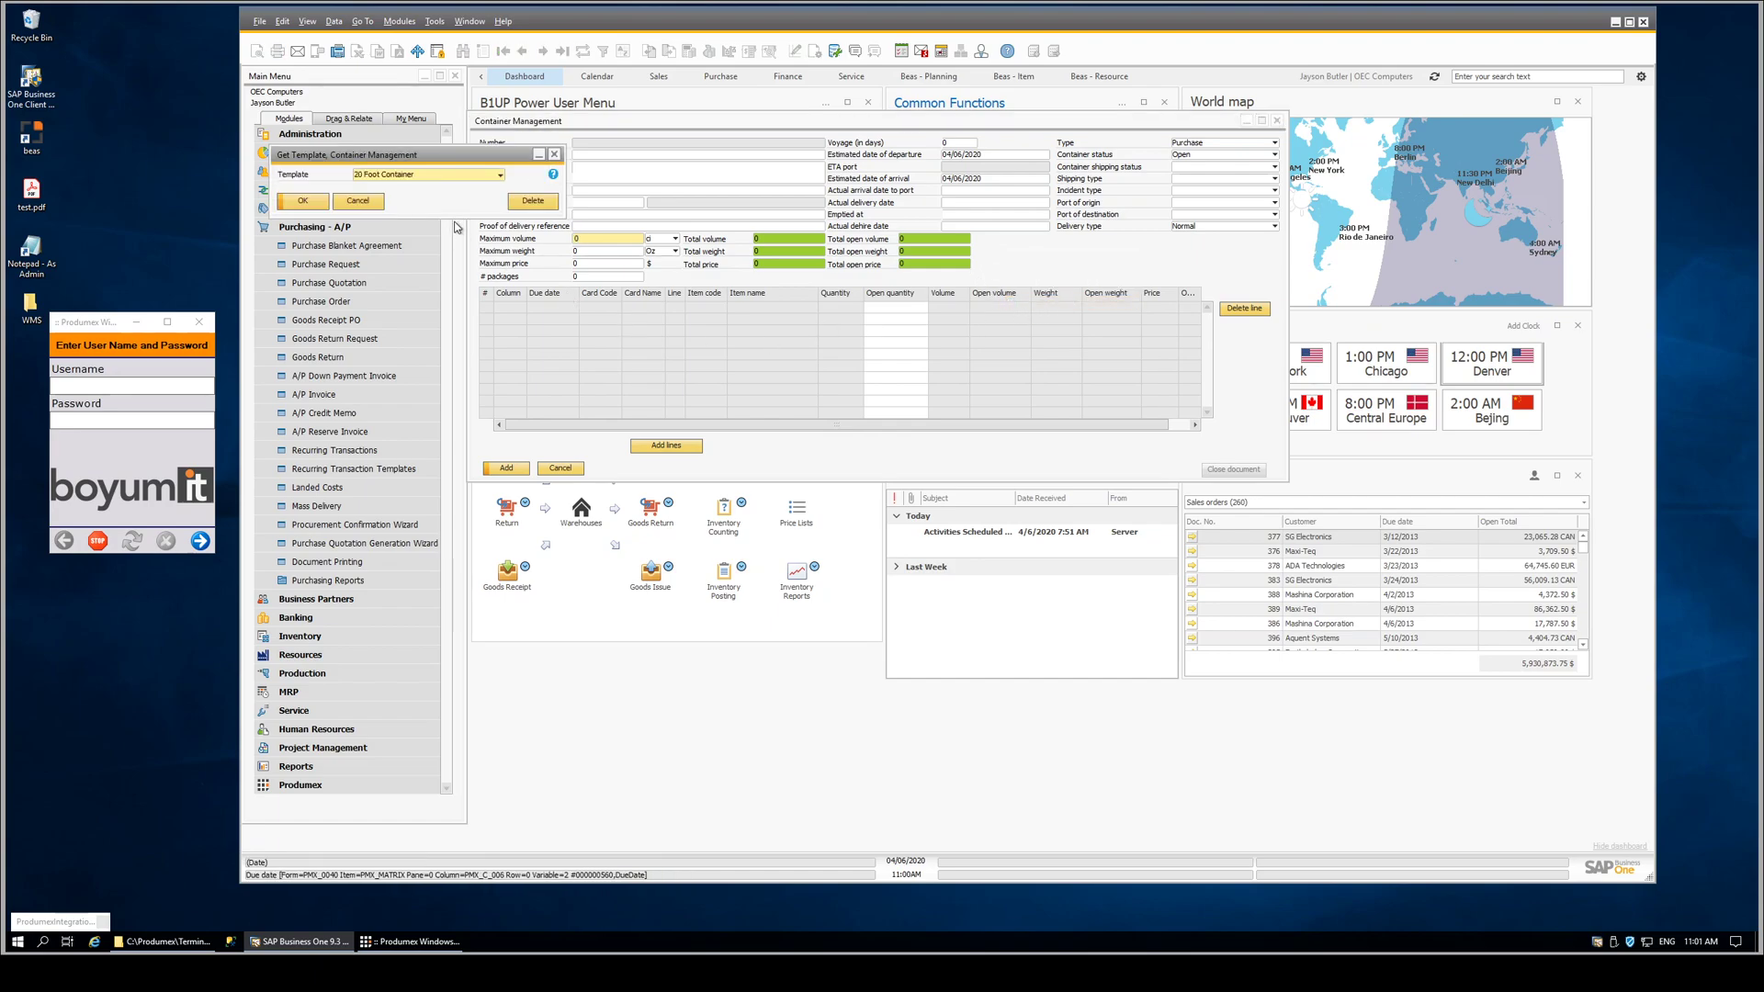
{"action": "left_click", "coordinate": [432, 175]}
{"action": "left_click", "coordinate": [408, 203]}
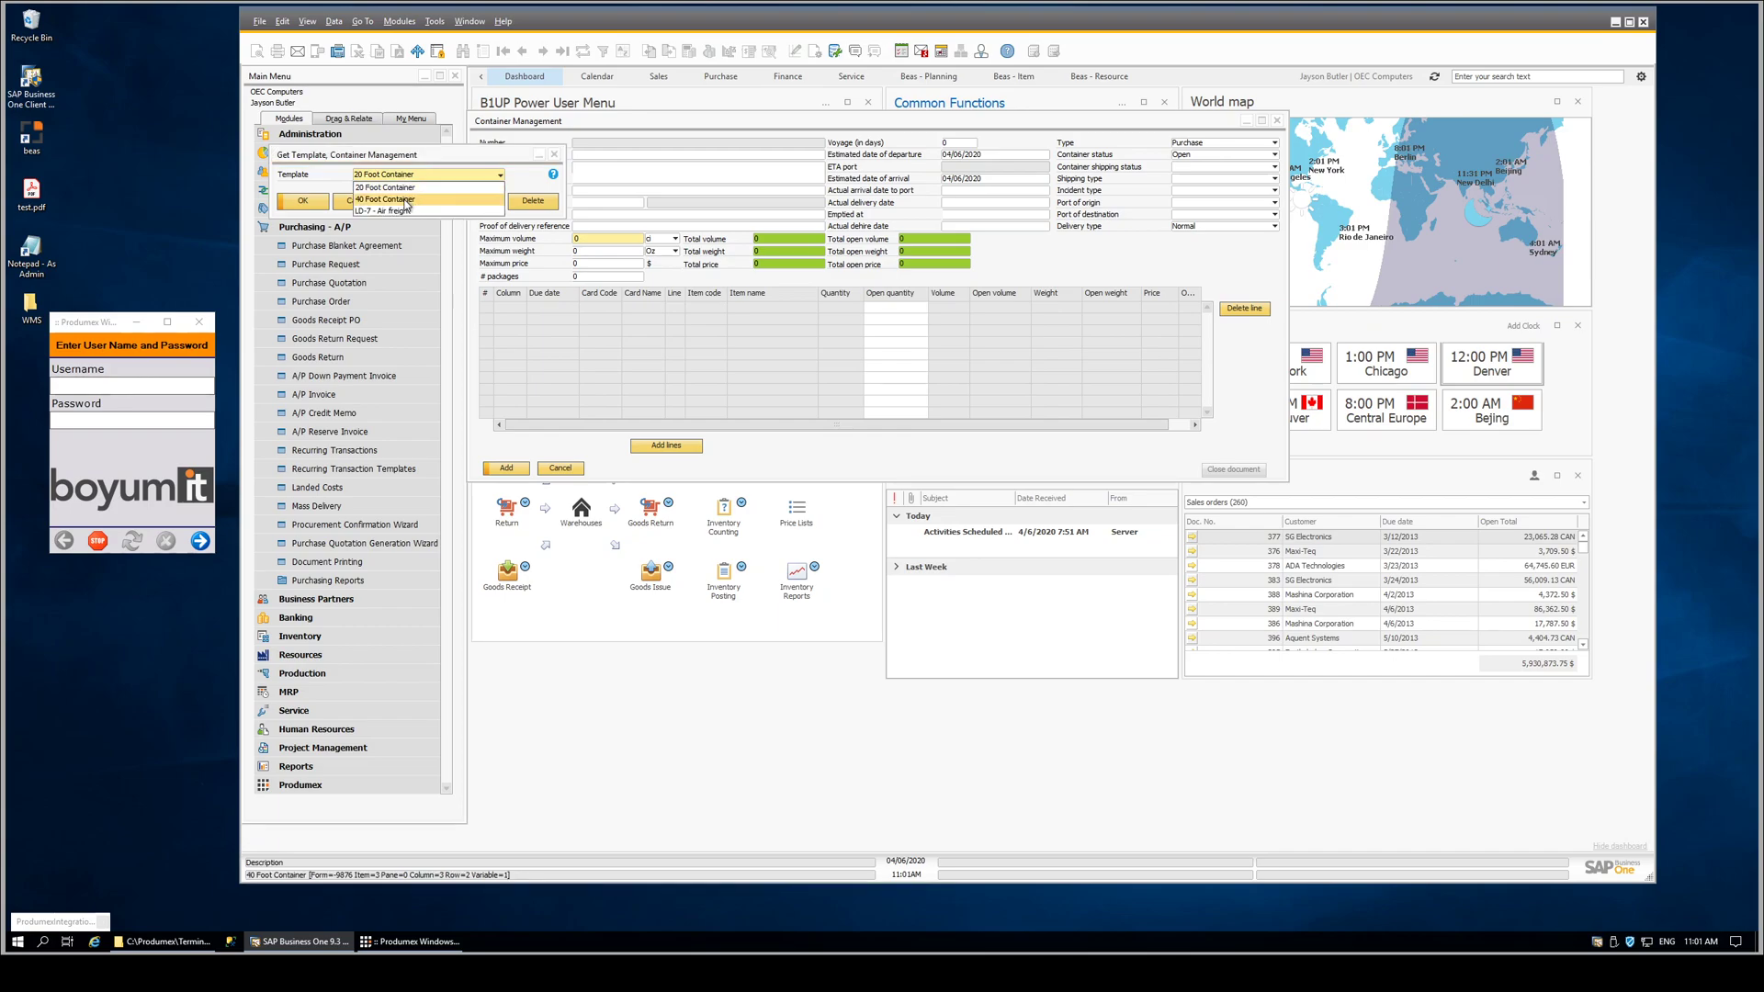
{"action": "left_click", "coordinate": [303, 202]}
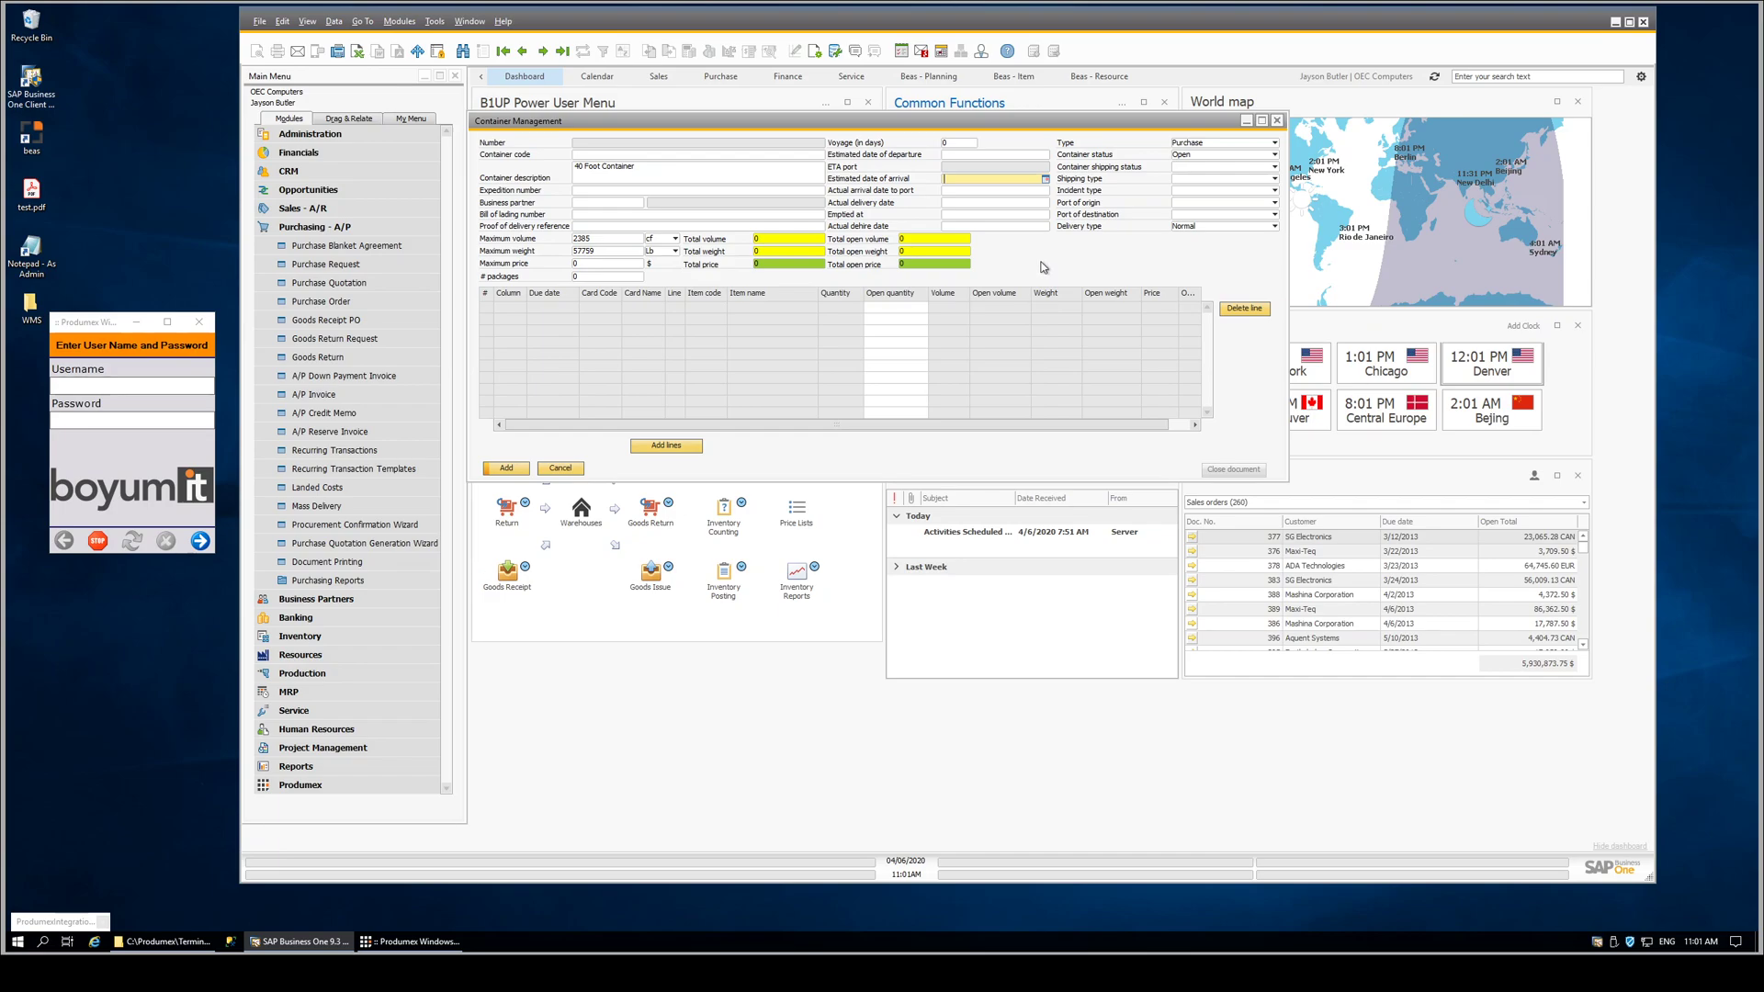
Fill the container form from the LD-7 - Air freight template, then cancel it without saving.
{"action": "right_click", "coordinate": [1043, 268]}
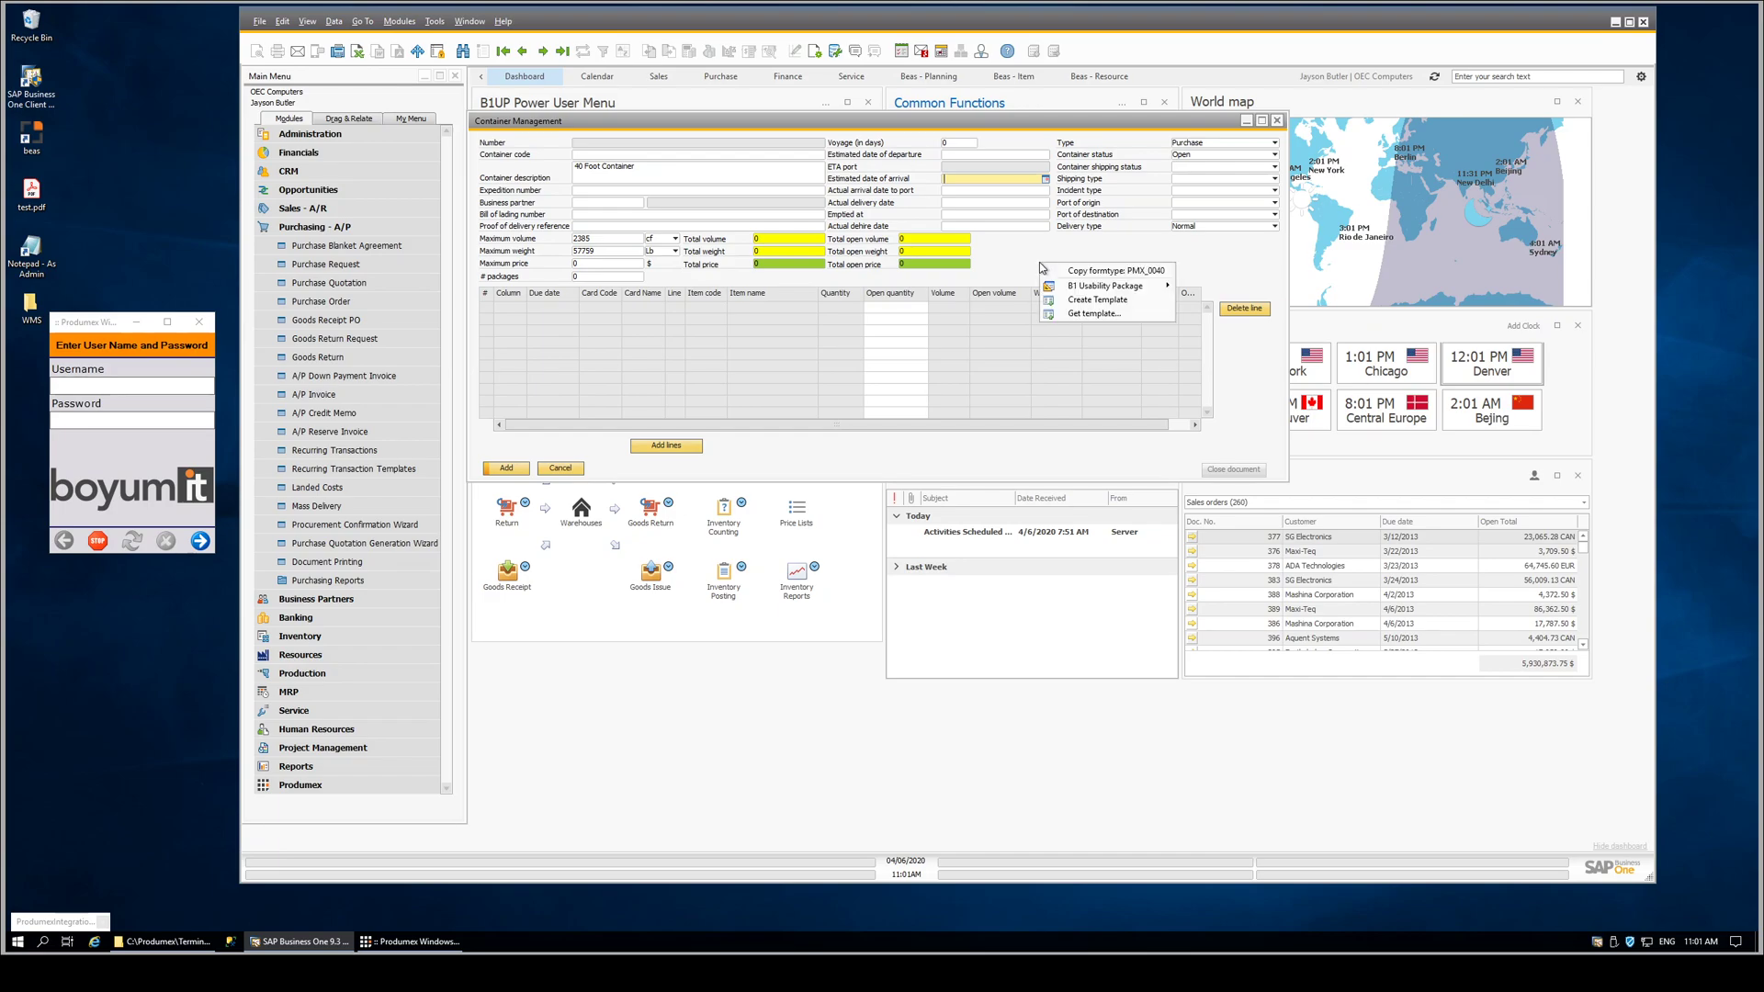
{"action": "left_click", "coordinate": [1051, 320]}
{"action": "left_click", "coordinate": [404, 174]}
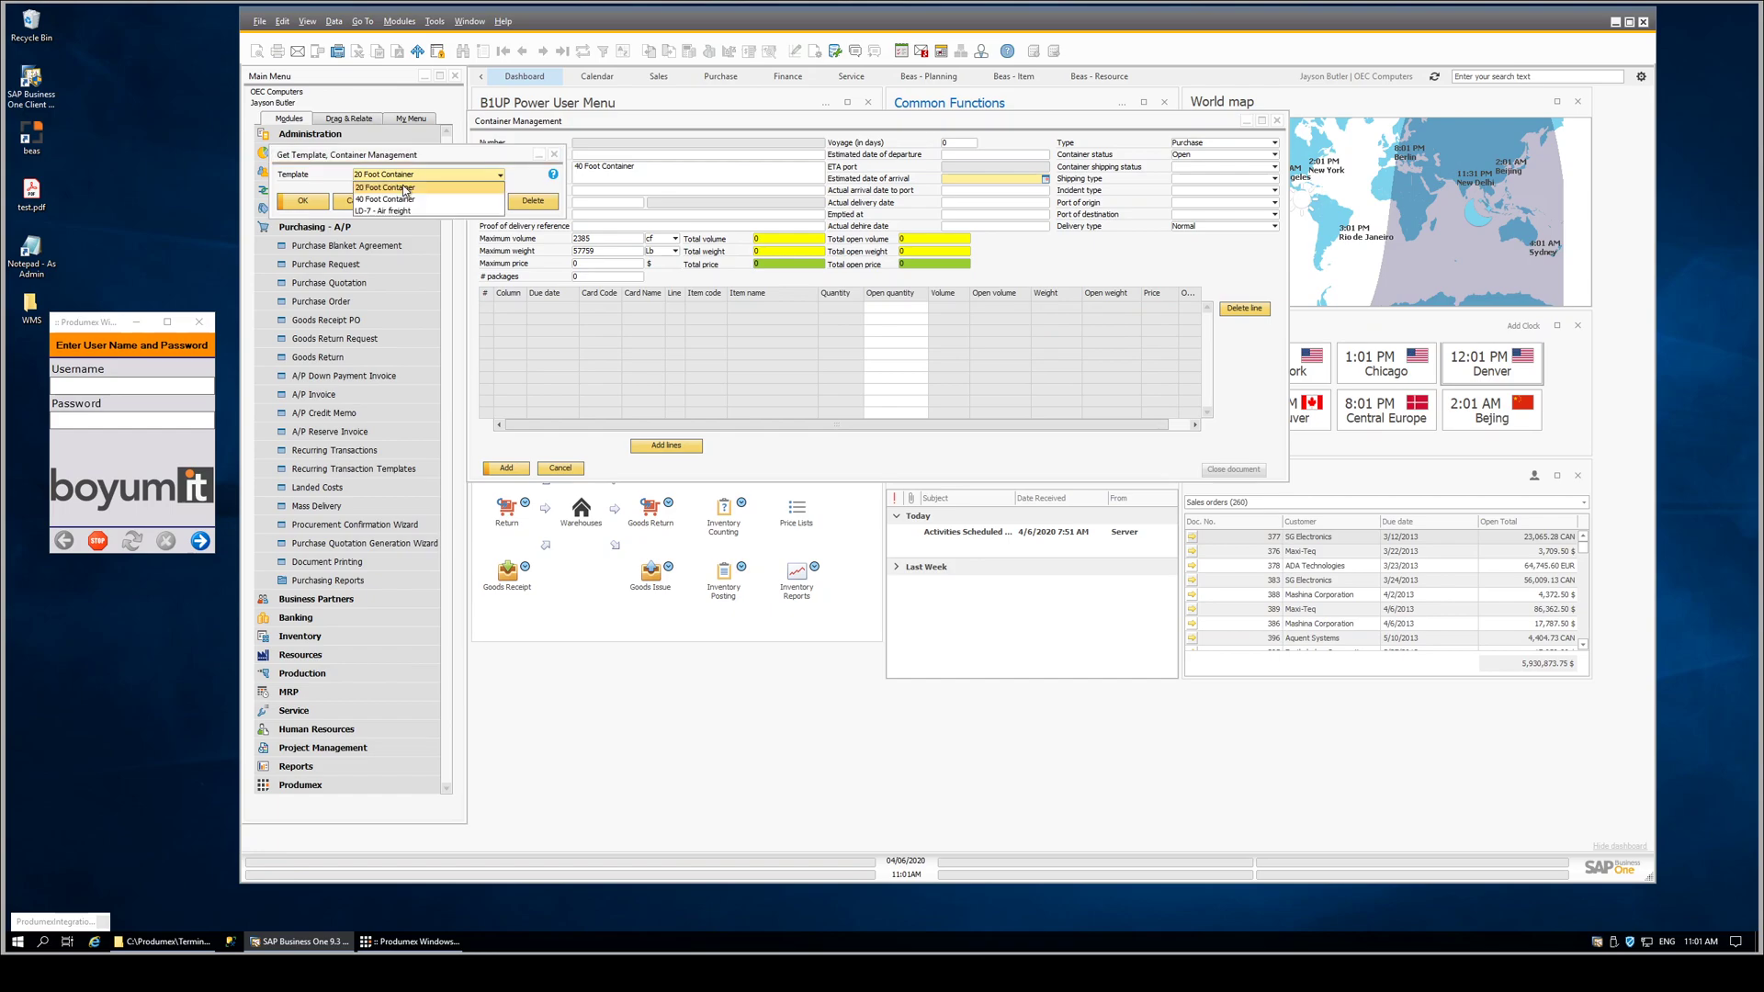
{"action": "left_click", "coordinate": [392, 212]}
{"action": "left_click", "coordinate": [308, 204]}
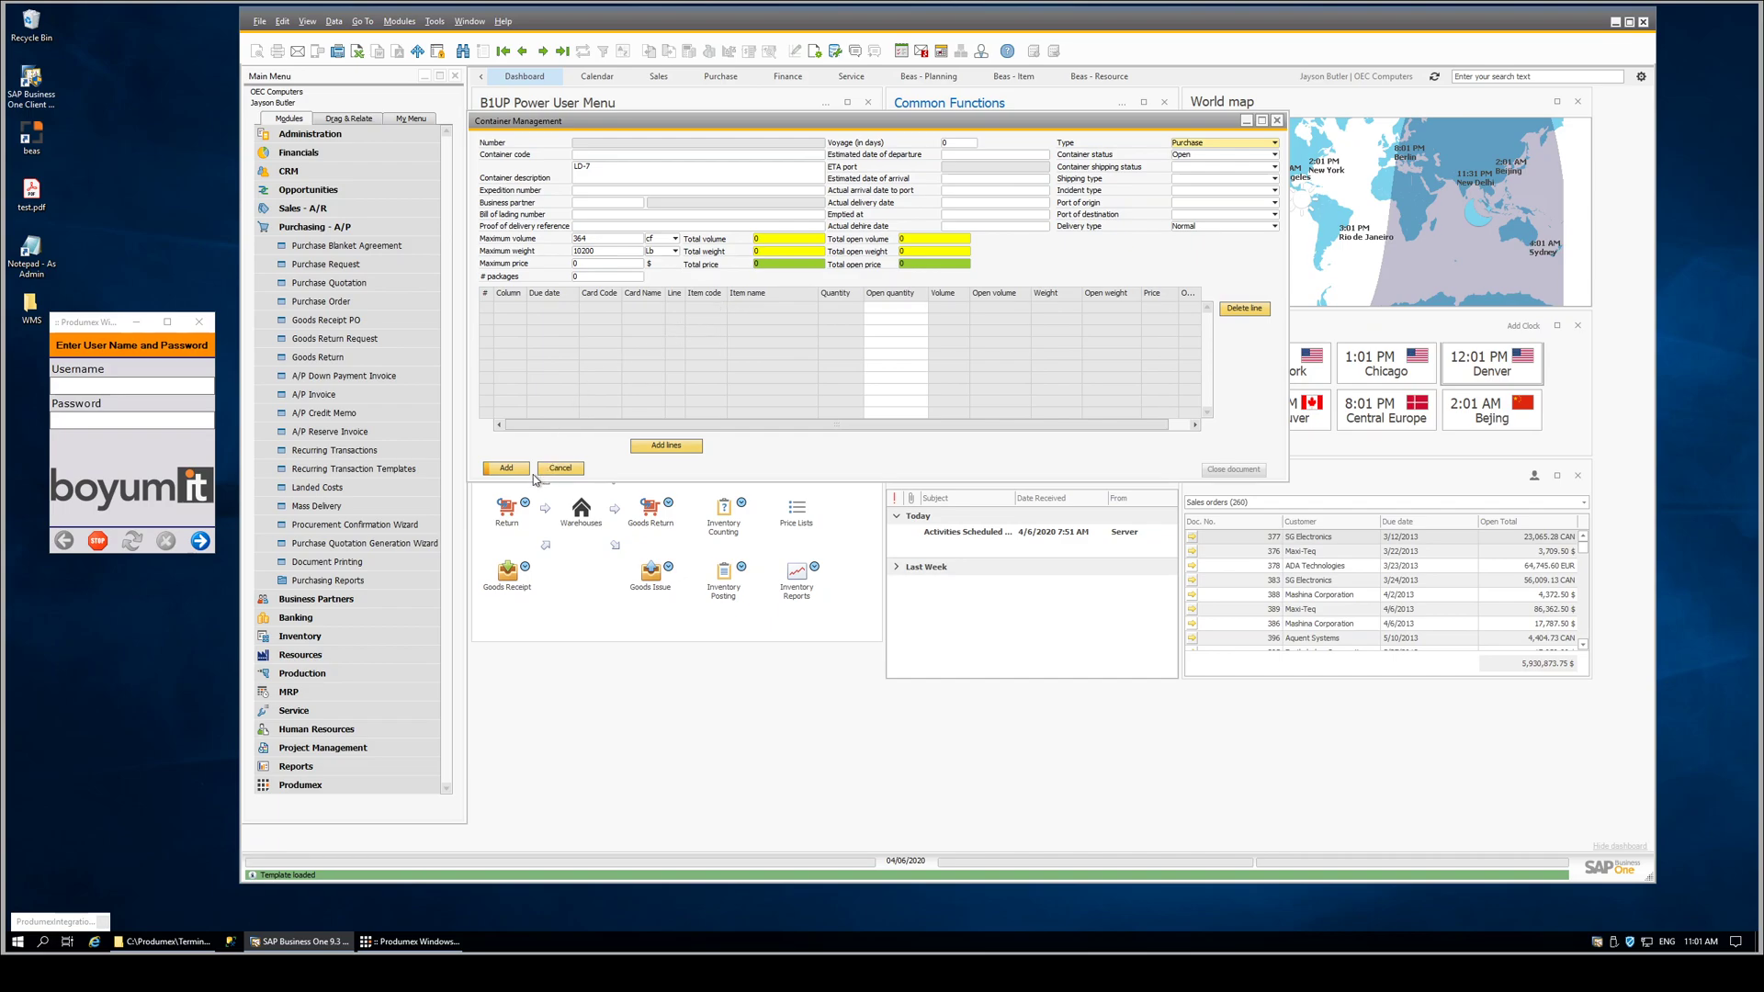
{"action": "left_click", "coordinate": [560, 469]}
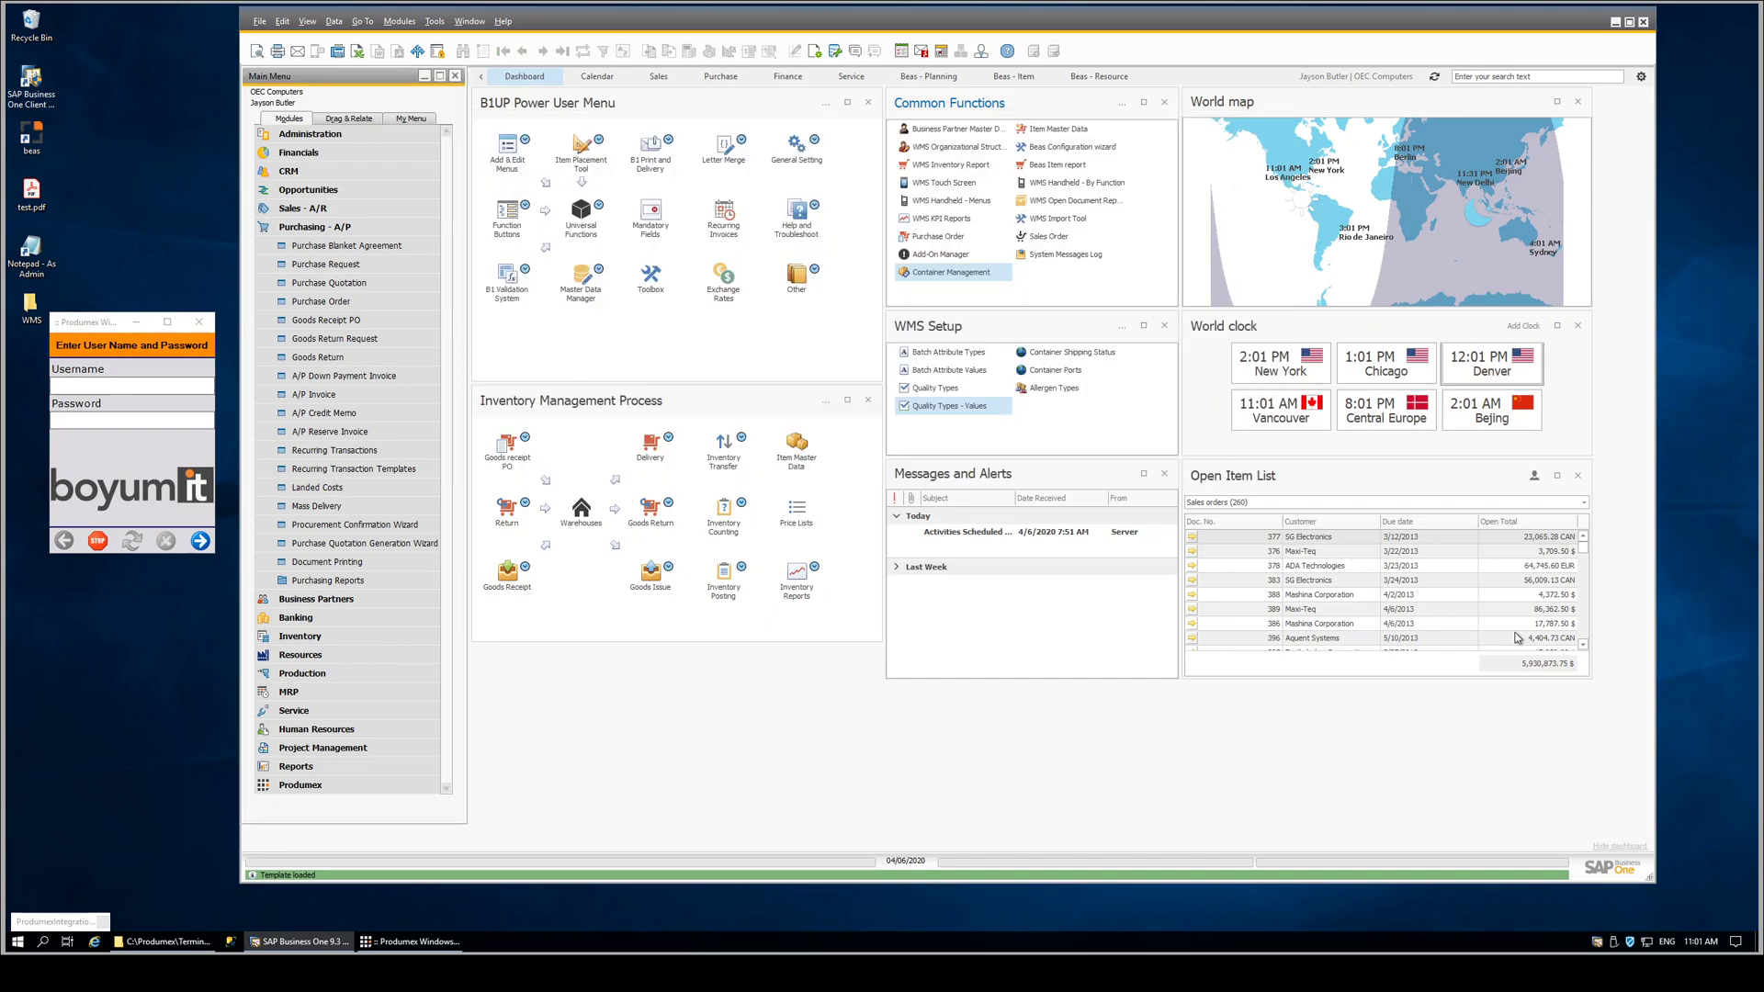